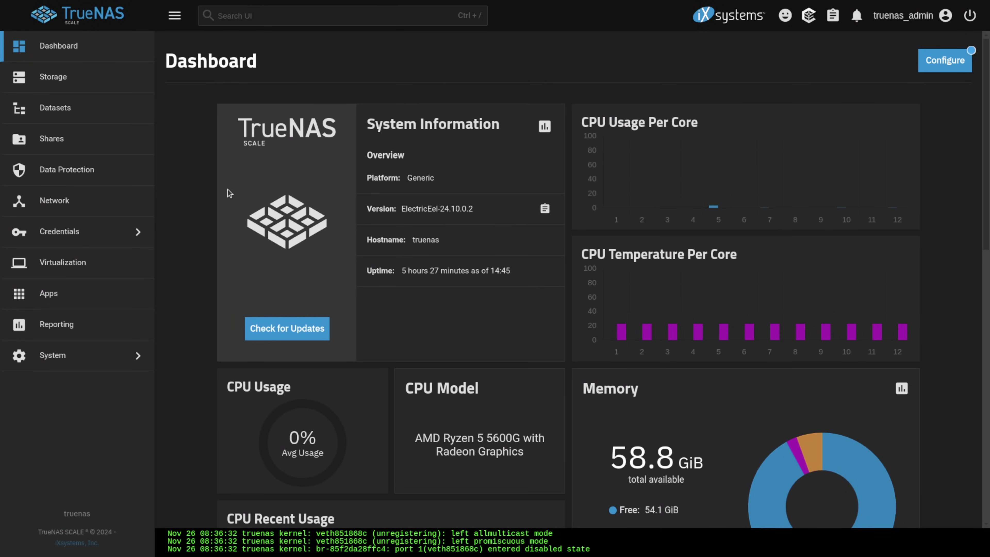
- Review installed apps and the apps user's permission entry, then clear the Dockage host path under /mnt/YouTubeDemo
click(110, 291)
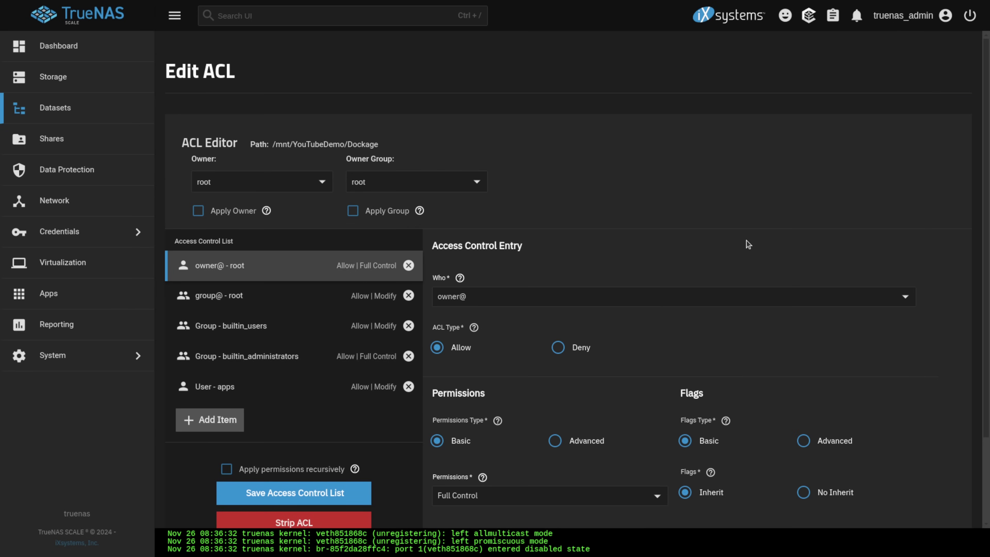
click(244, 386)
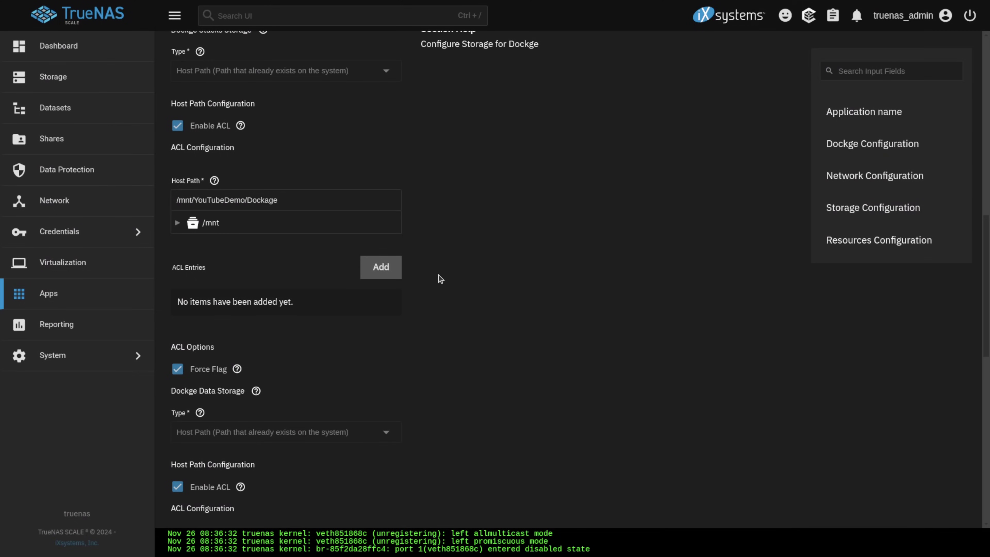
click(175, 223)
click(190, 243)
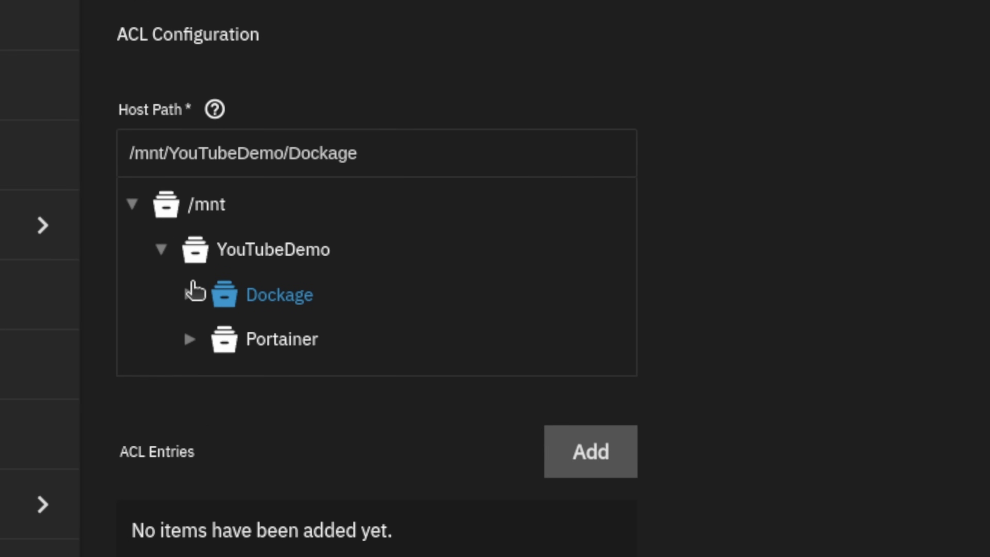
click(203, 262)
click(267, 293)
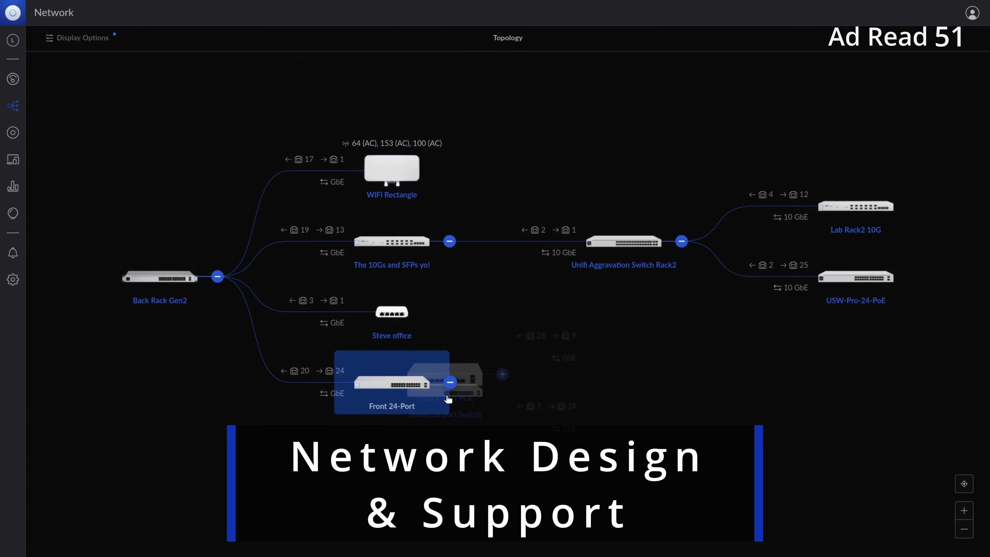
- Expand the Front 24-Port topology branch, then review WIN10LAB's memory, disk volume, network adapter and open-port details
click(682, 343)
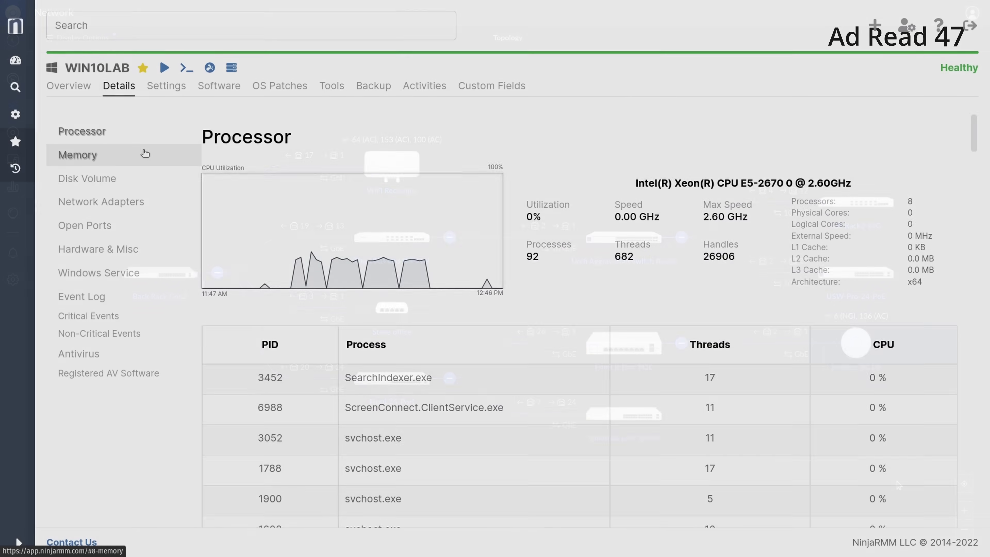
click(145, 153)
scroll(132, 179, down, 1)
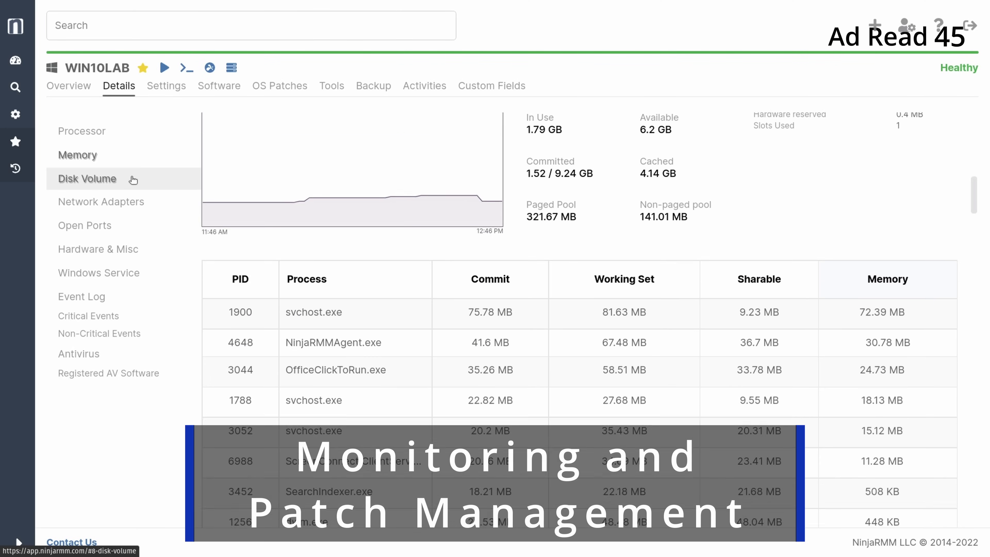
click(133, 180)
click(132, 196)
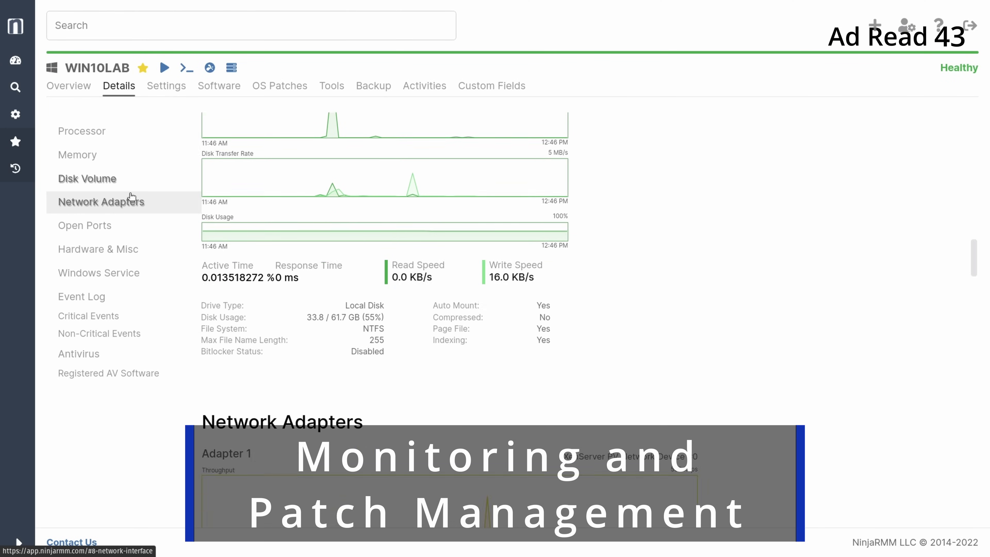
click(133, 228)
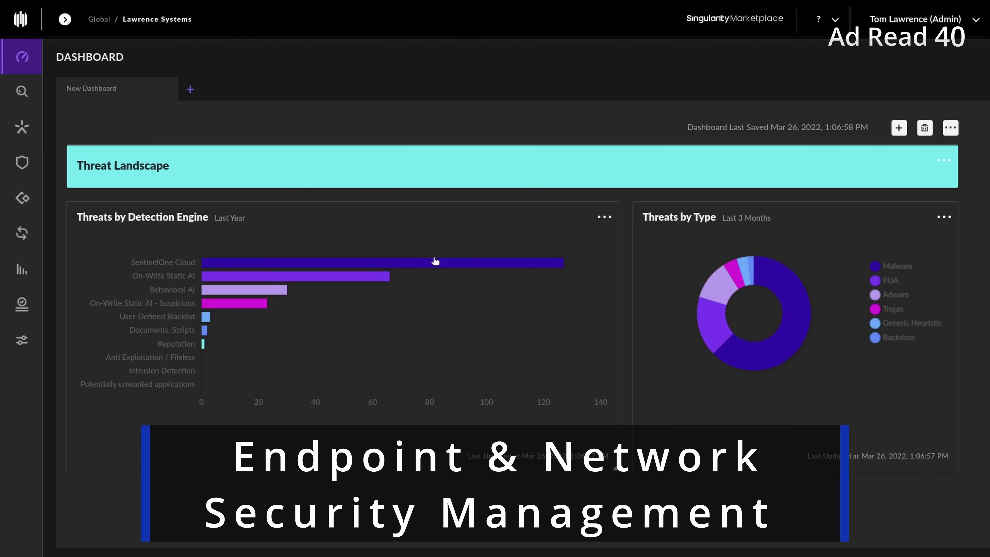
mouse_move(434, 260)
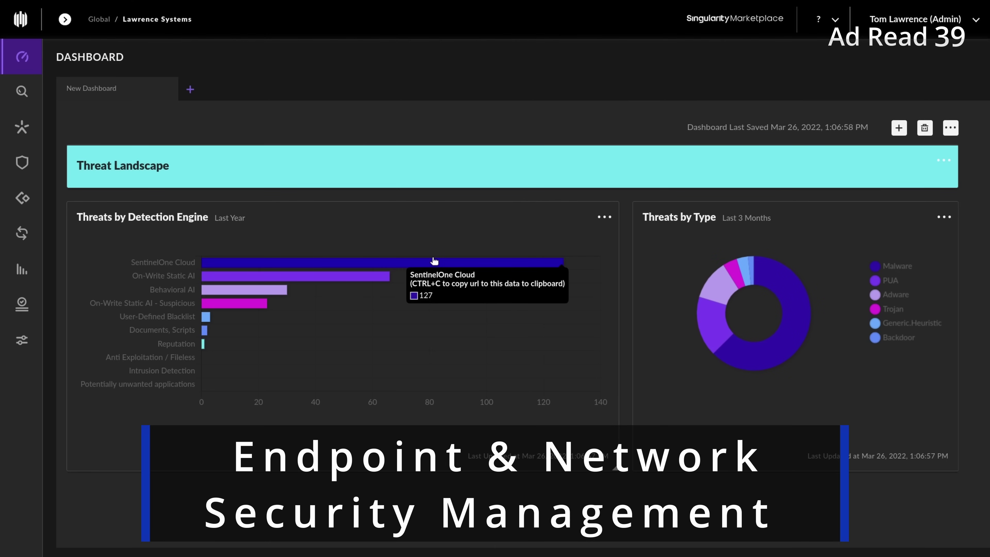
mouse_move(388, 278)
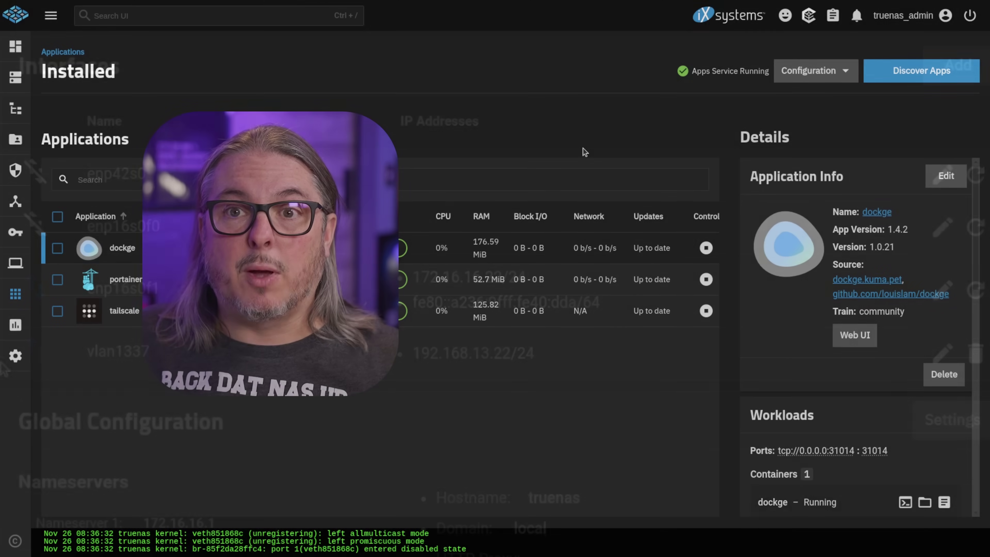
- Open the apps Settings from the Installed apps Configuration menu
click(845, 74)
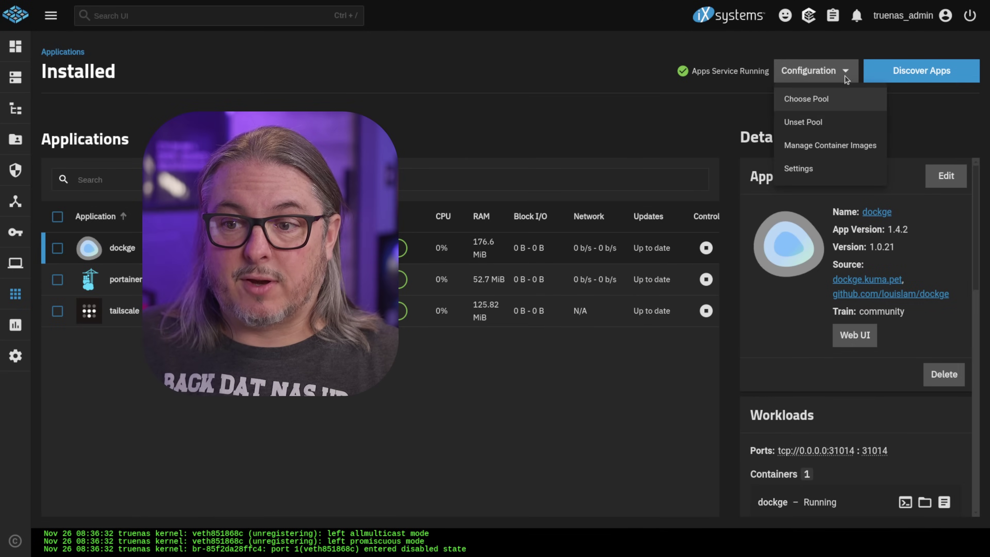
click(818, 166)
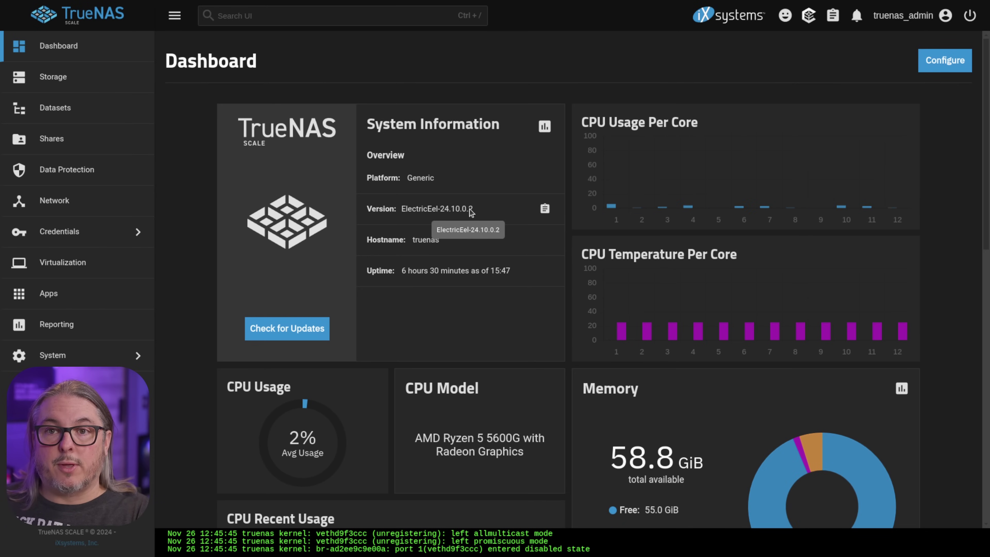
- Check the local users list under Credentials, then go to the Datasets overview
click(120, 238)
click(227, 55)
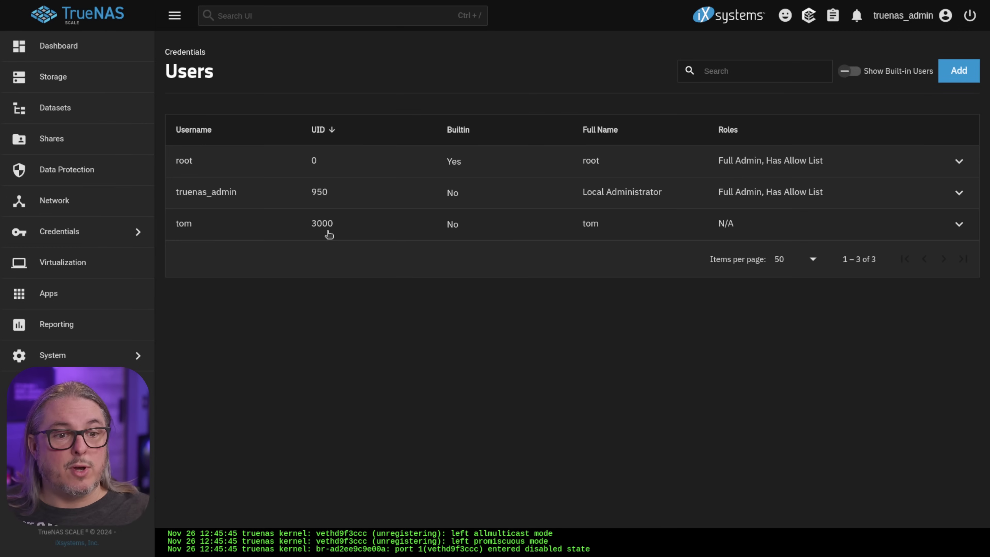
click(107, 111)
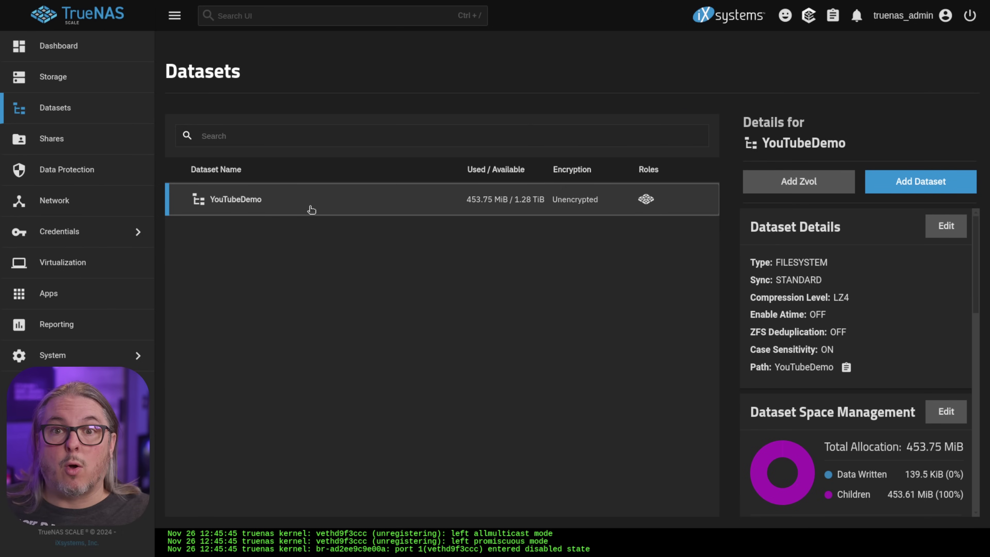
- Add a dataset named Test_Share under YouTubeDemo with the SMB preset and save it
click(932, 184)
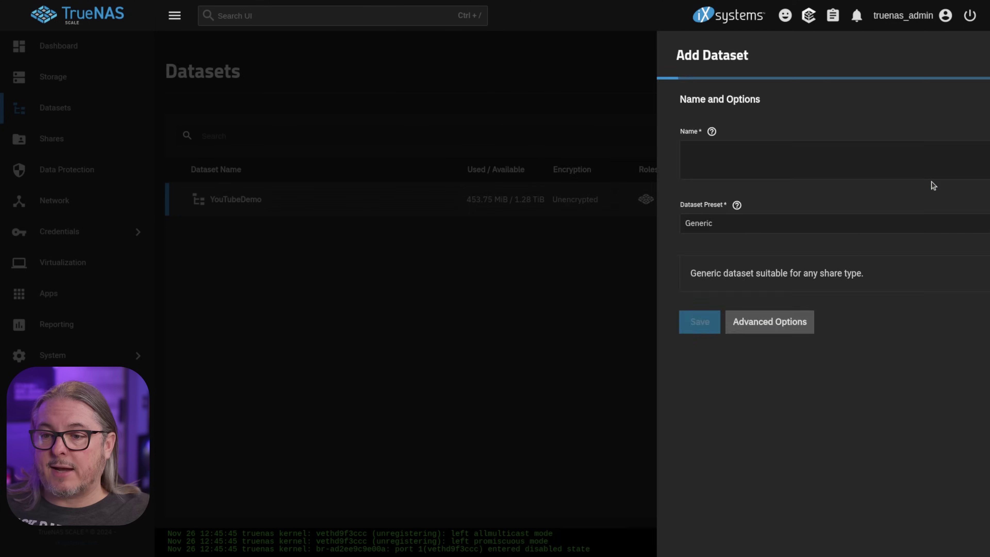
click(557, 217)
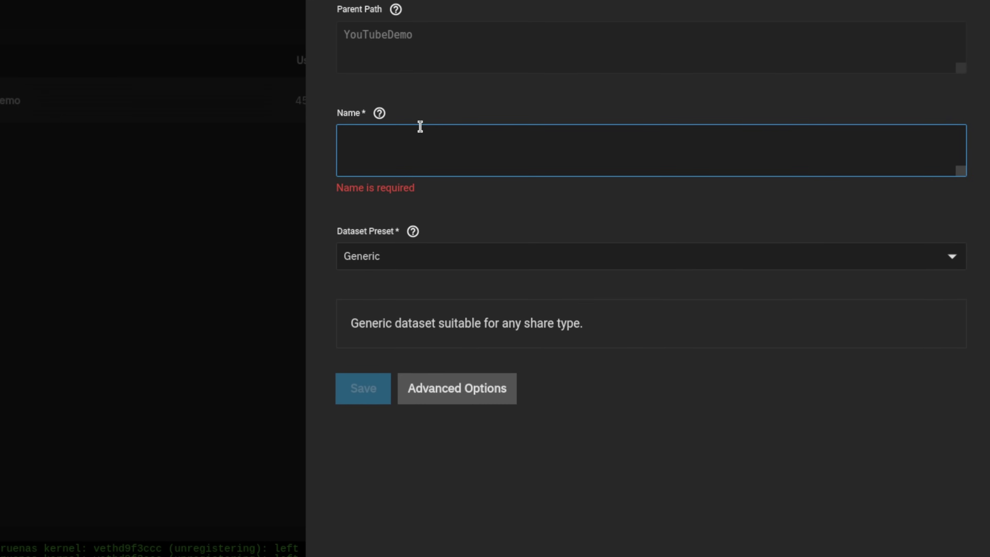
text(Test_Share)
click(389, 238)
click(375, 312)
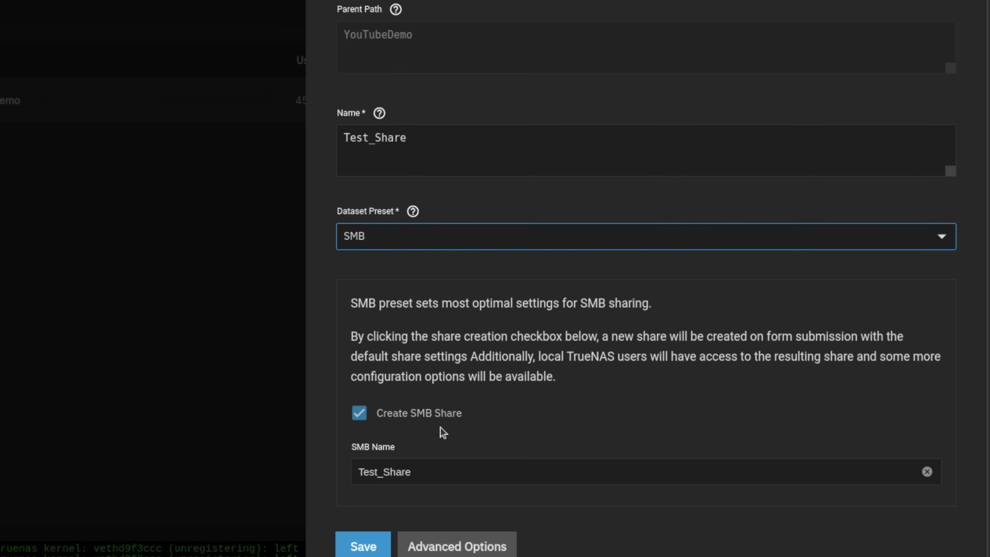
scroll(429, 488, down, 1)
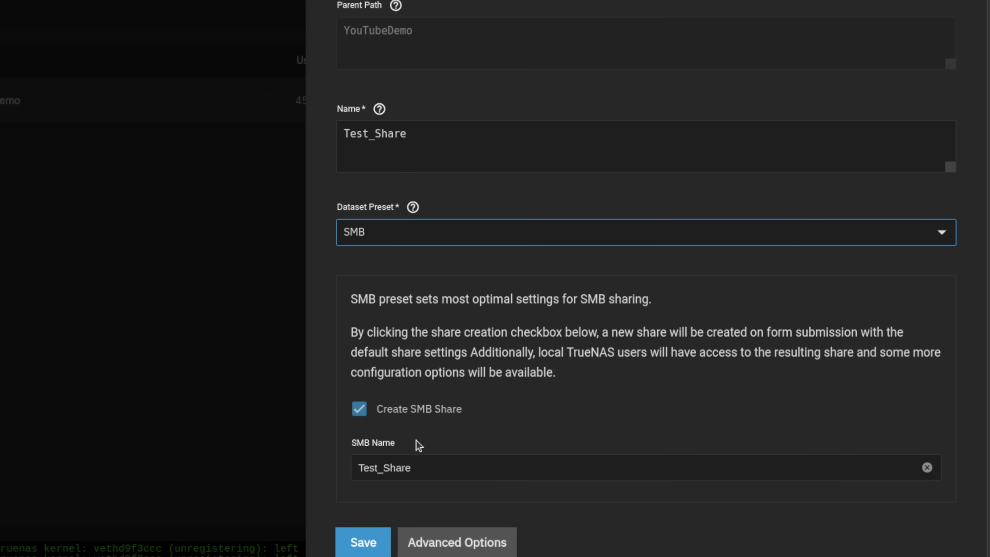
click(354, 546)
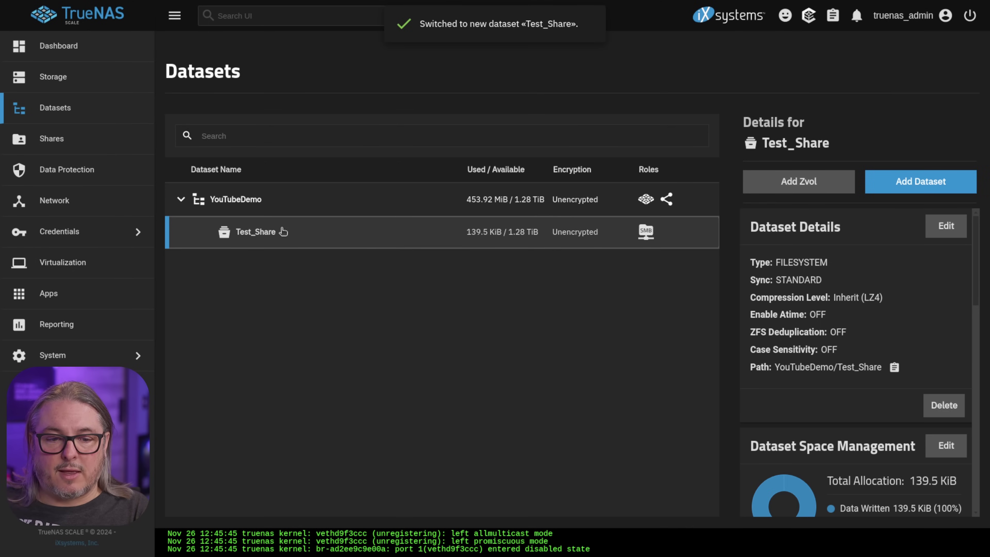
- Open Test_Share's permissions editor and inspect the builtin_administrators ACL entry
scroll(822, 393, down, 10)
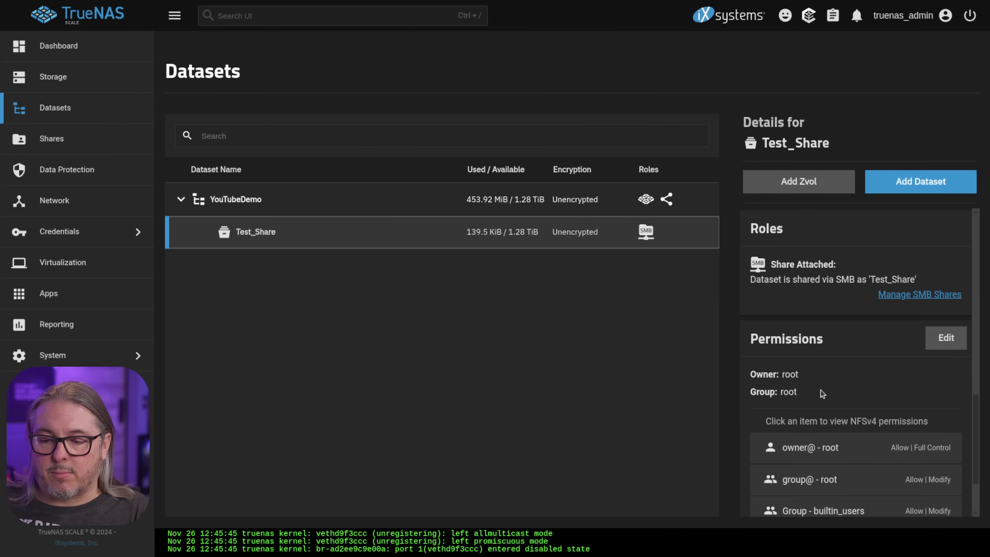
scroll(823, 393, down, 3)
click(946, 256)
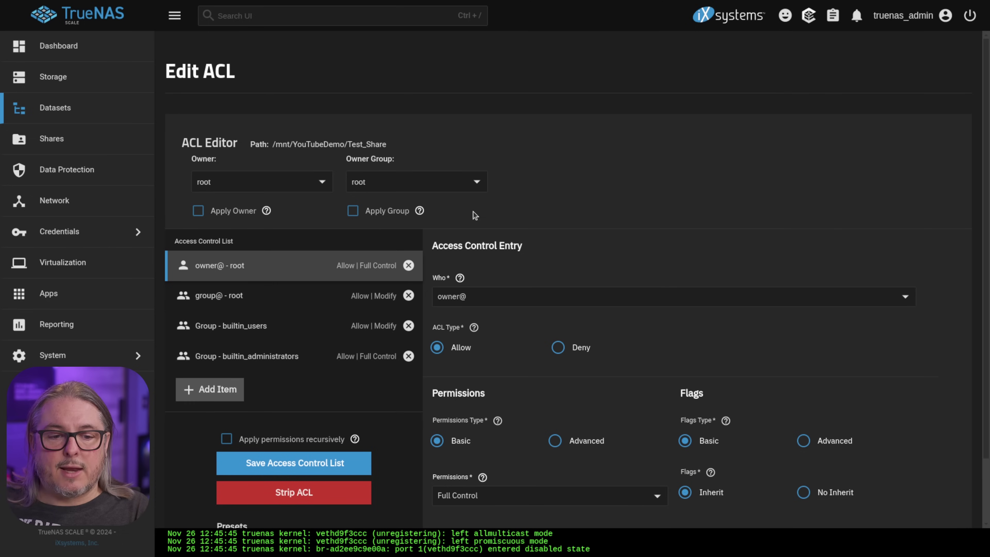
scroll(278, 269, down, 2)
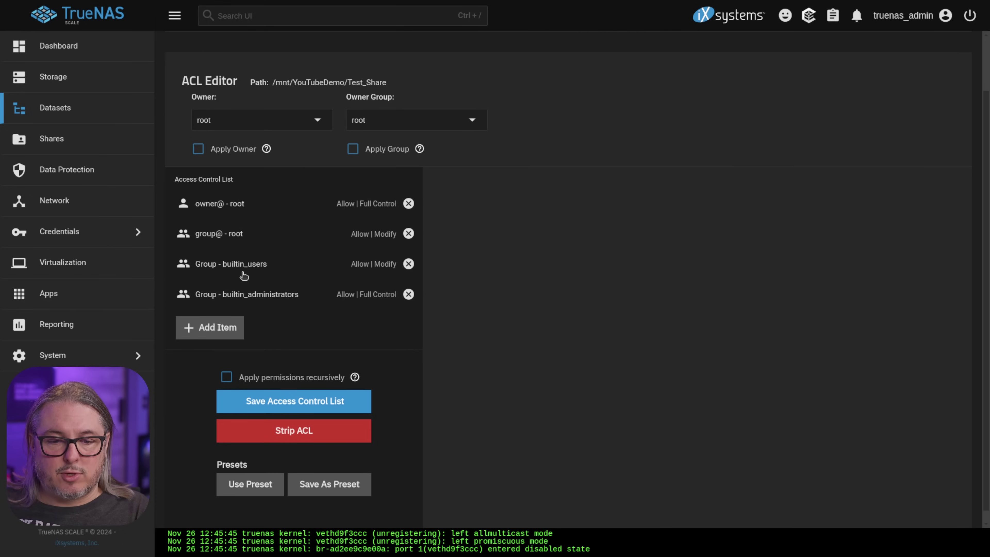
click(264, 300)
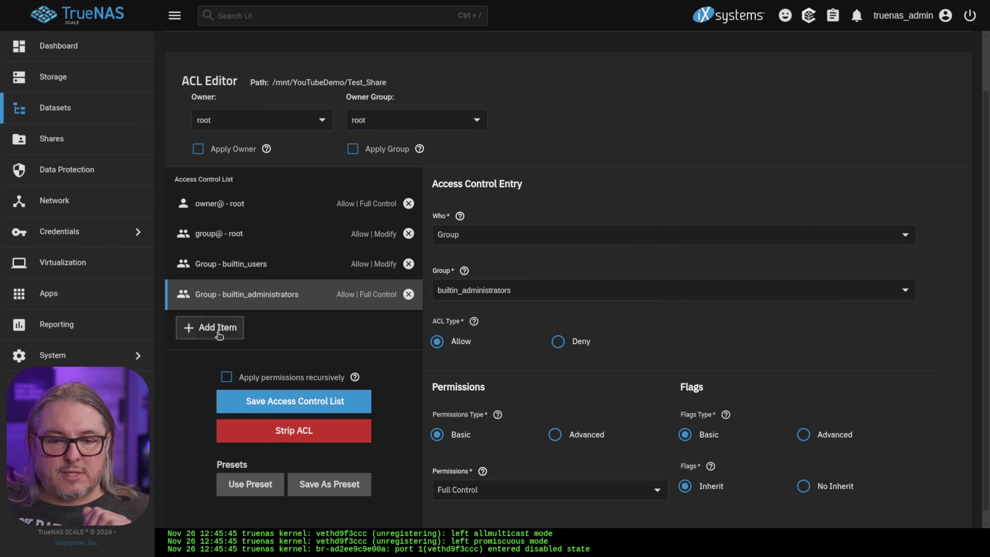
- Add a new ACL entry for the user apps
click(188, 328)
click(471, 244)
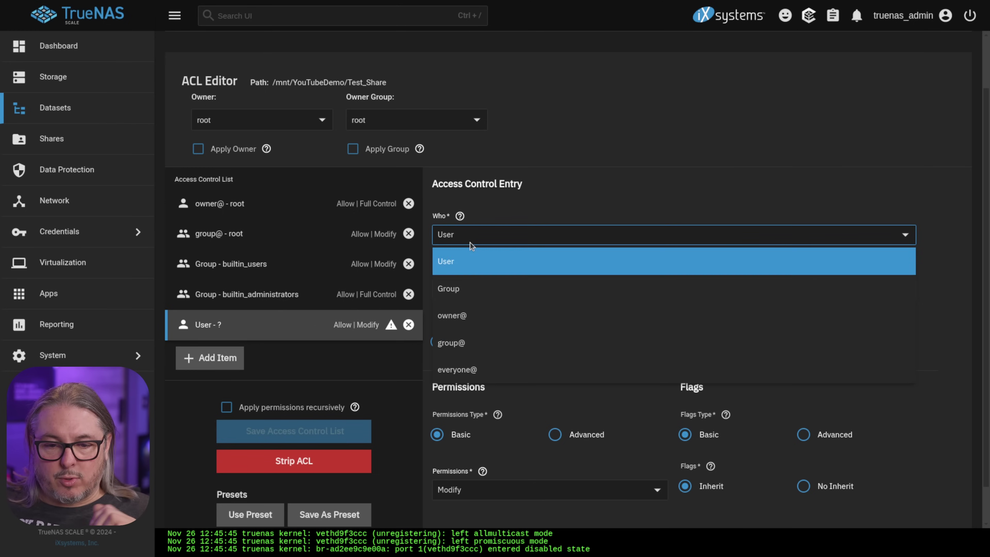
click(475, 255)
click(486, 281)
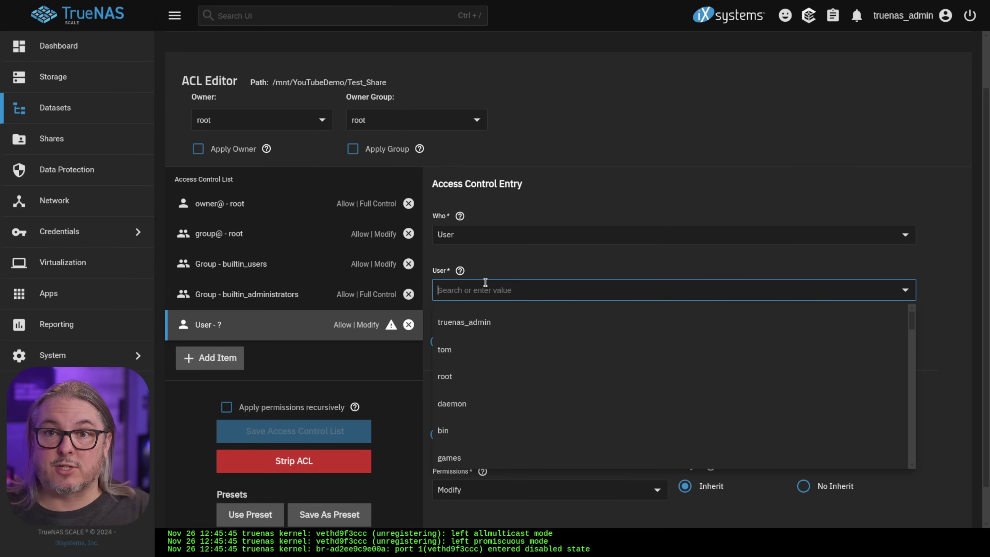
text(apps)
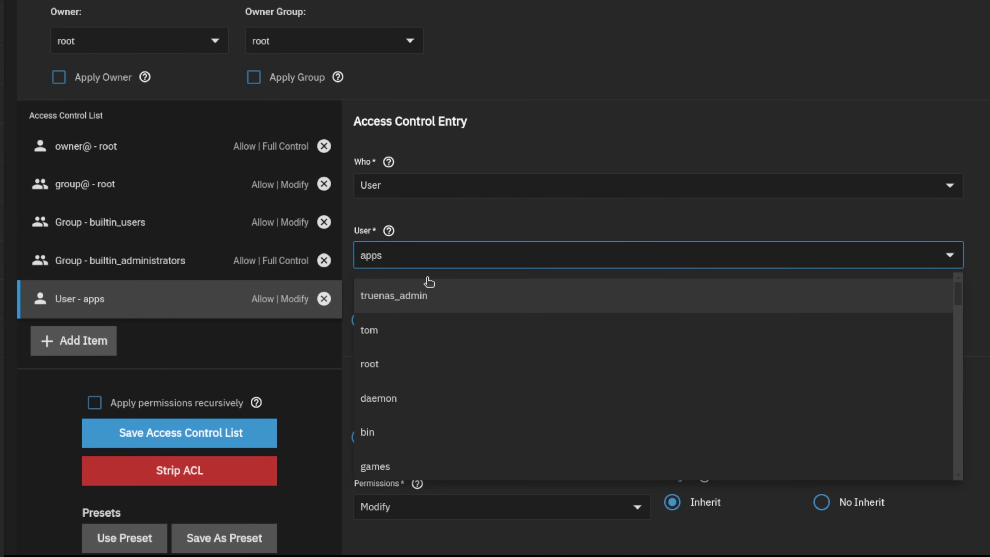
click(523, 447)
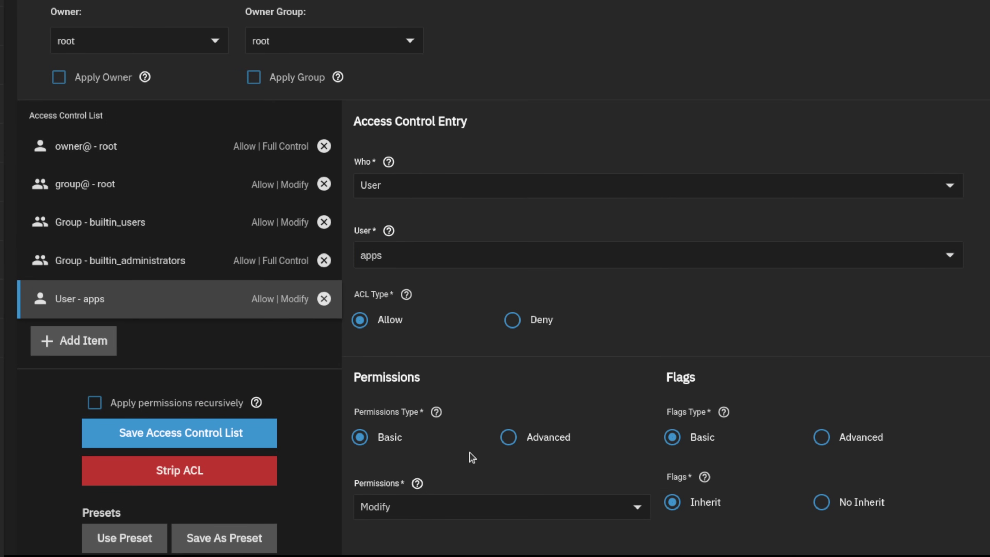
- Apply the permissions recursively, accept the warning, and save the Test_Share ACL
scroll(567, 455, down, 2)
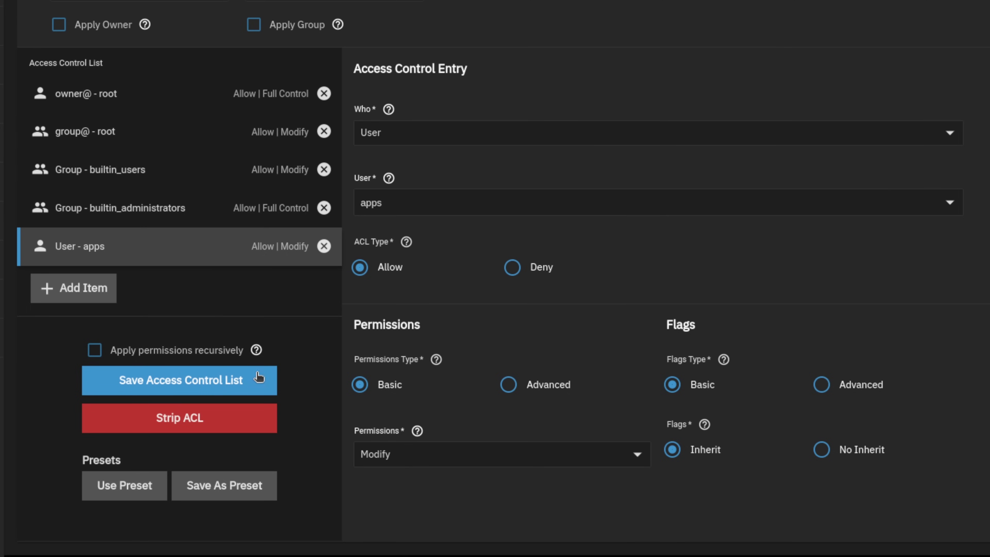
click(135, 354)
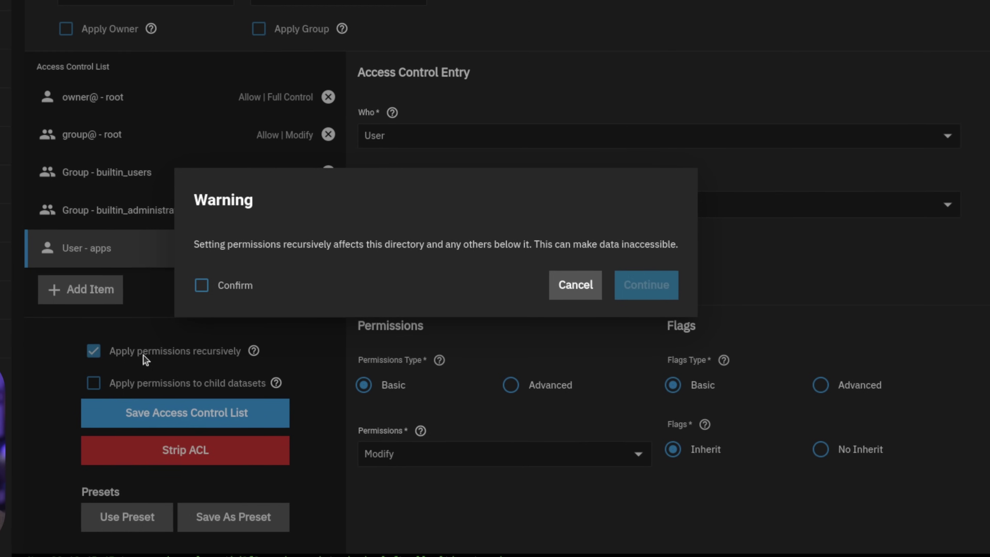
click(195, 284)
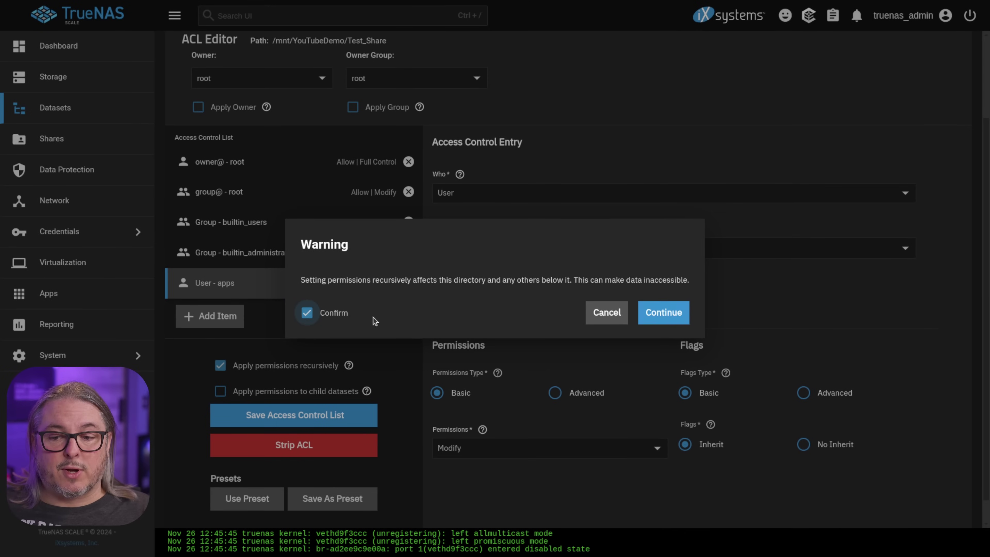
click(685, 317)
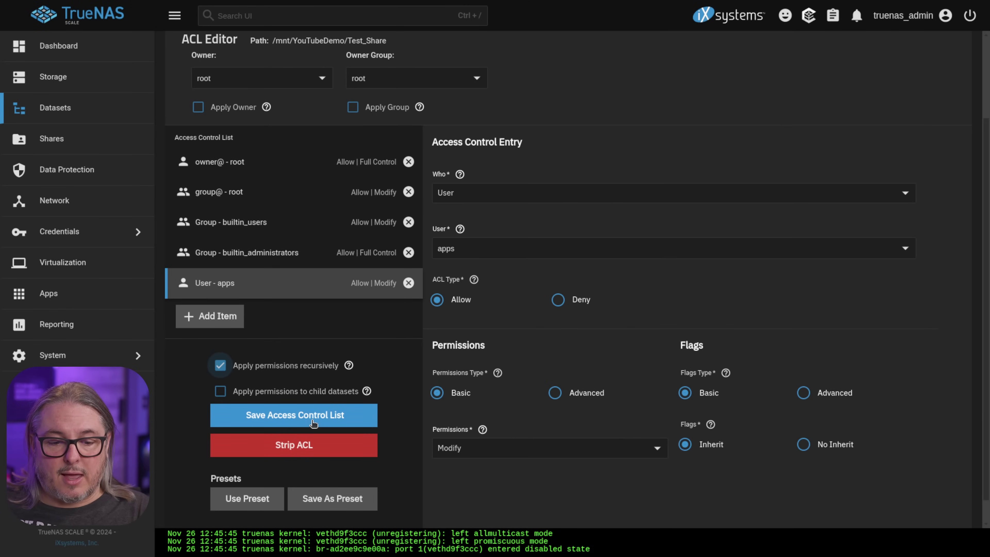
click(313, 423)
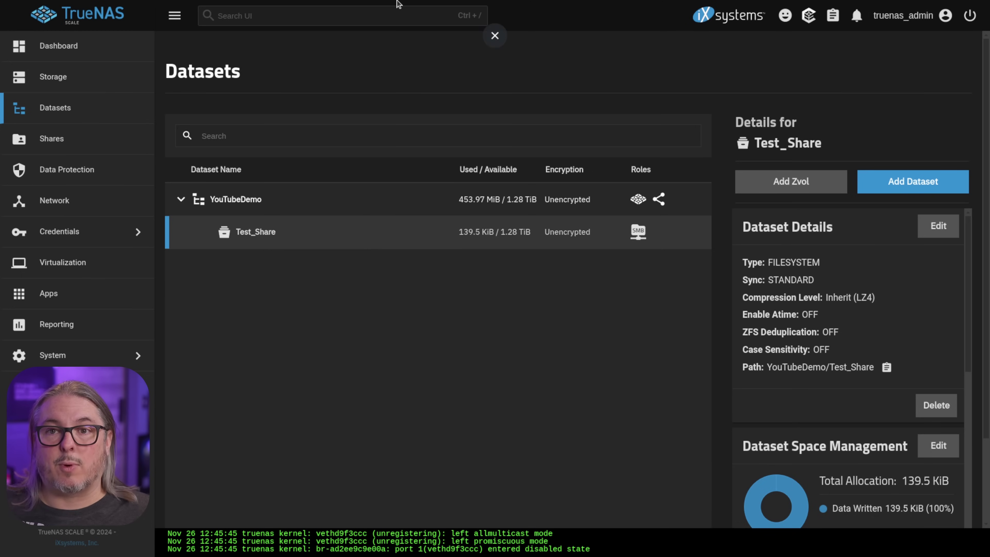
scroll(882, 341, down, 5)
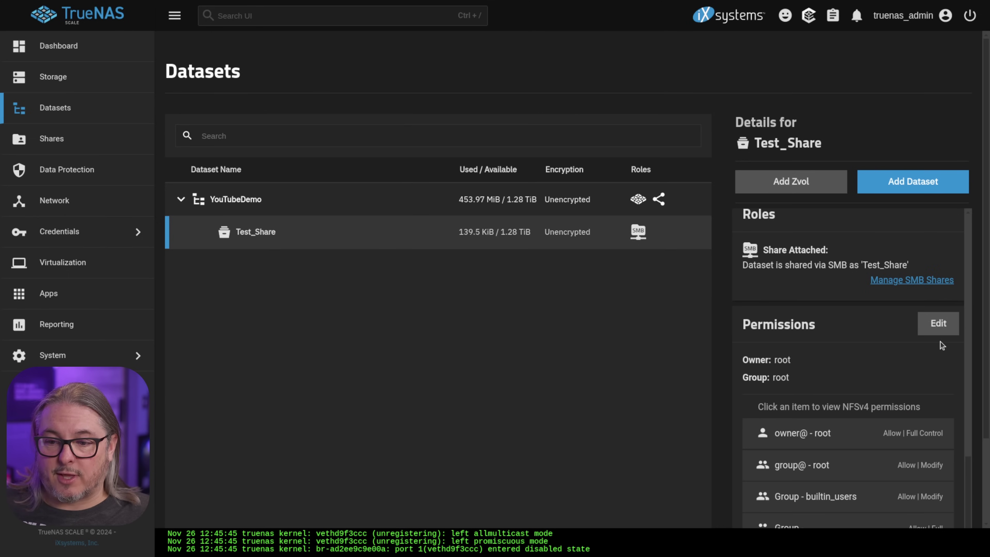
click(938, 324)
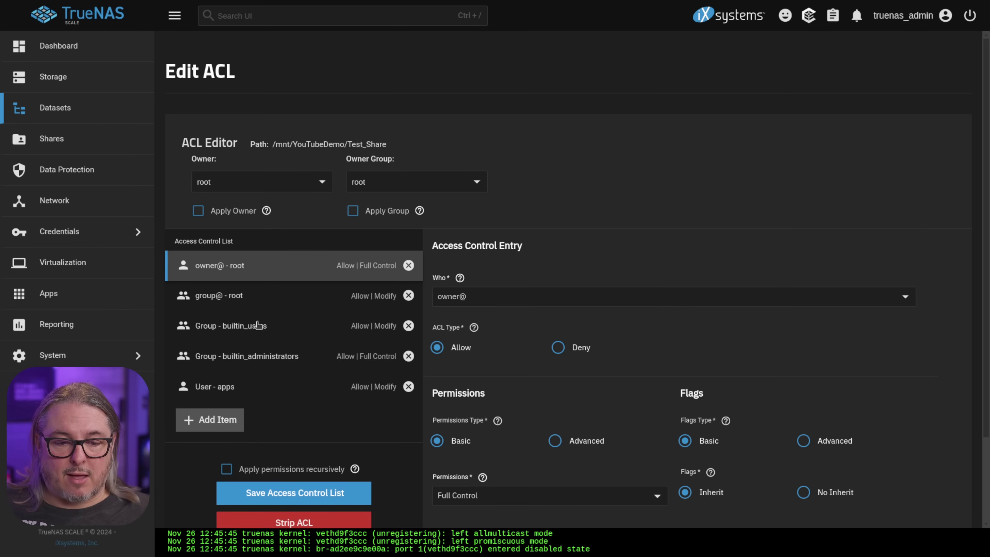
click(257, 331)
click(249, 385)
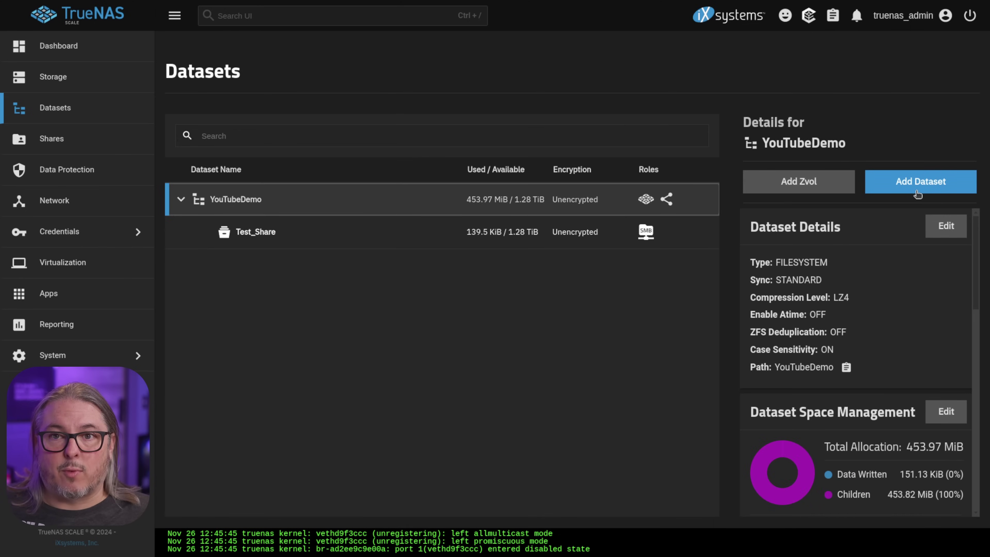
- Create a FileBrowser dataset under YouTubeDemo with the Apps preset, then go to installed Apps
click(908, 181)
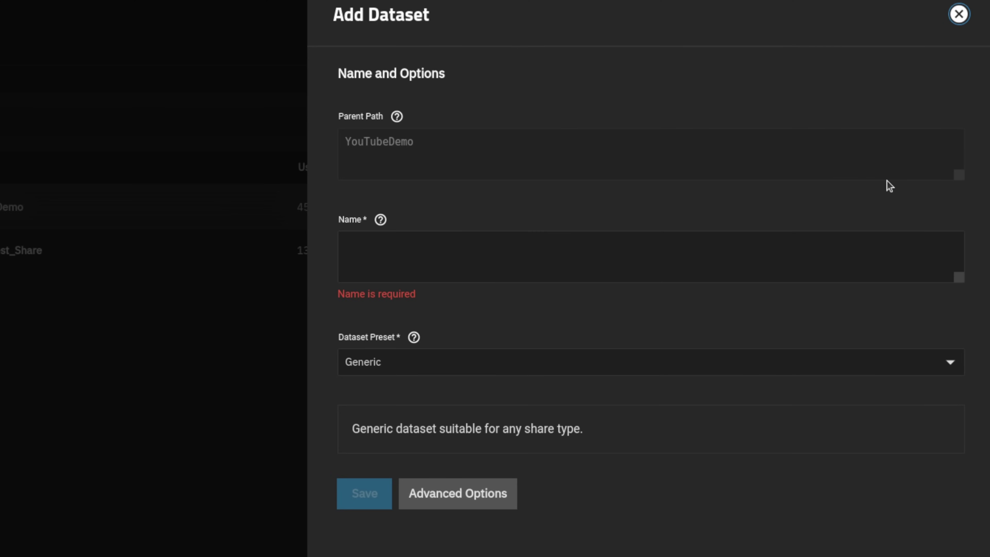
click(801, 254)
text(FileBrowser)
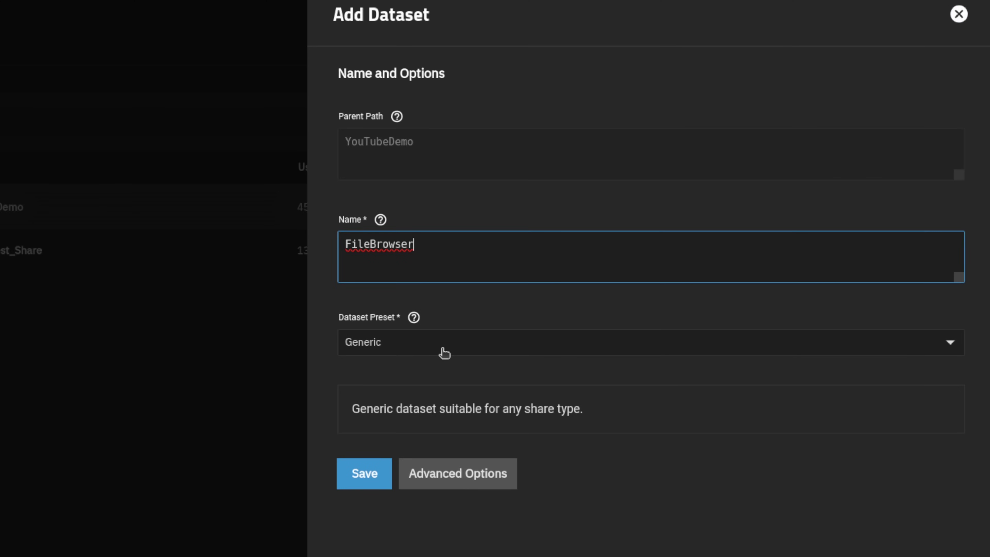
click(424, 351)
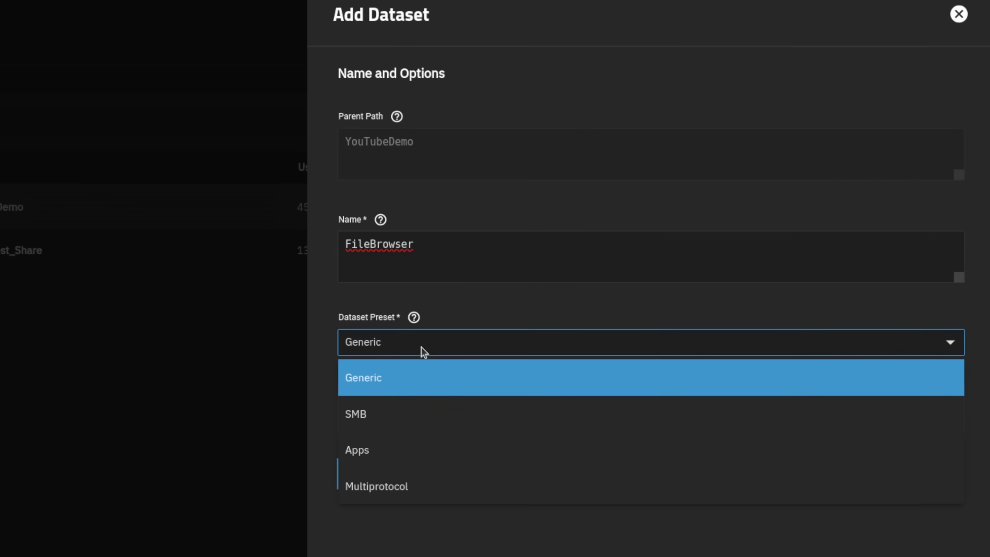
click(388, 448)
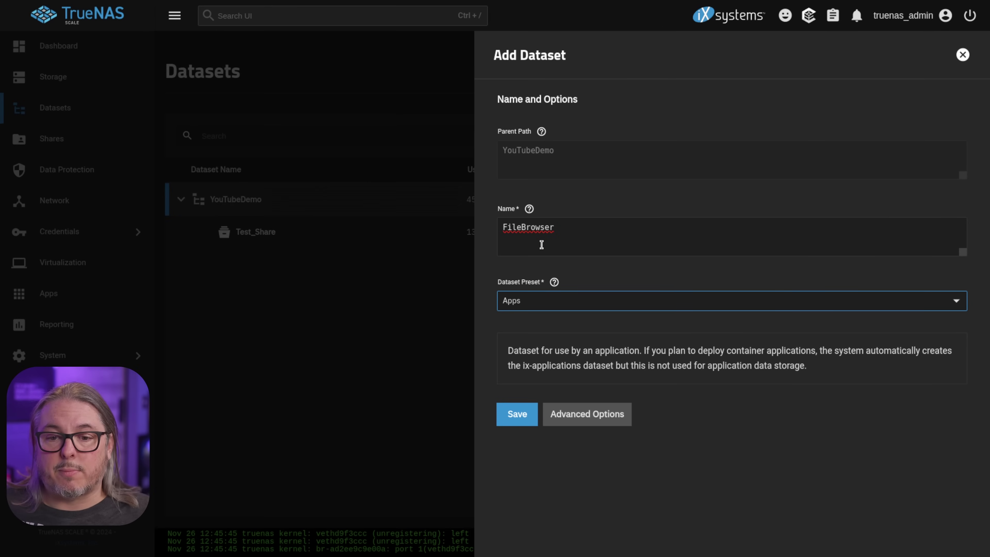
click(514, 413)
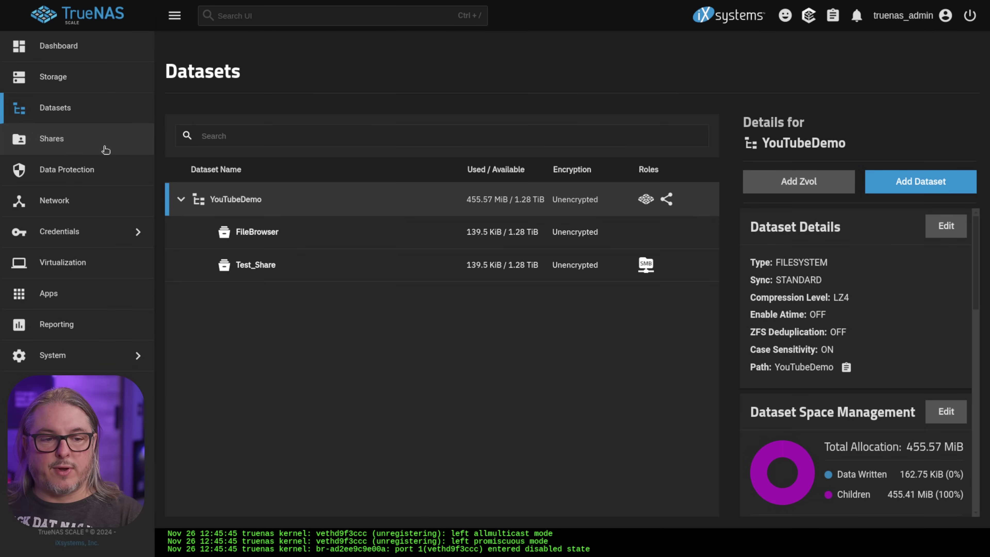
click(91, 282)
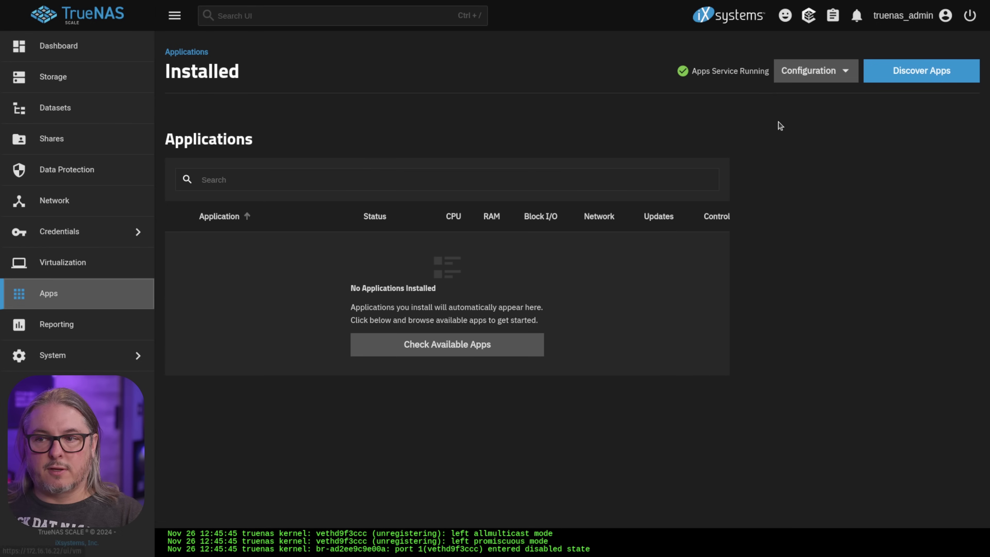
- Find File Browser in Discover Apps with the search 'fileb' and start its install form
click(912, 76)
click(272, 137)
text(fileb)
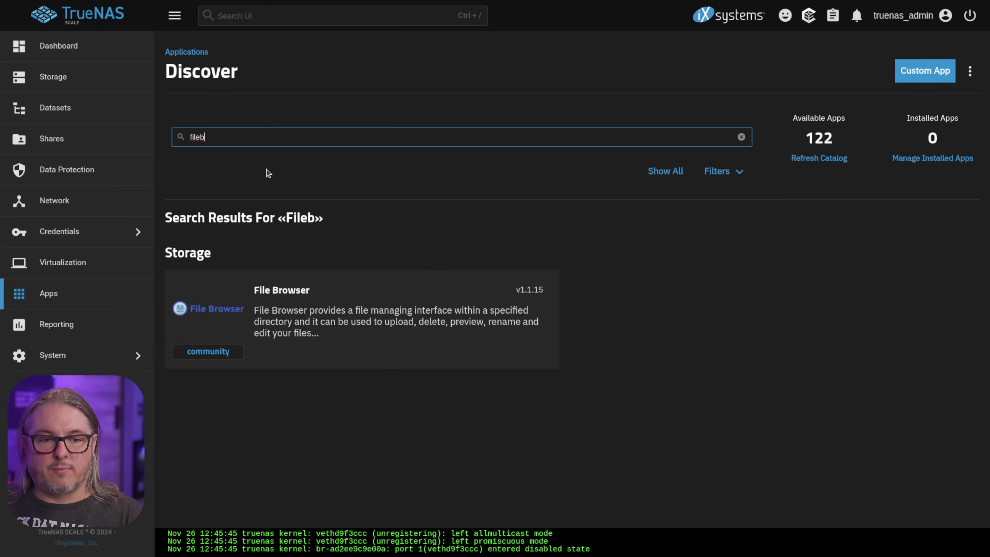
click(211, 312)
click(246, 231)
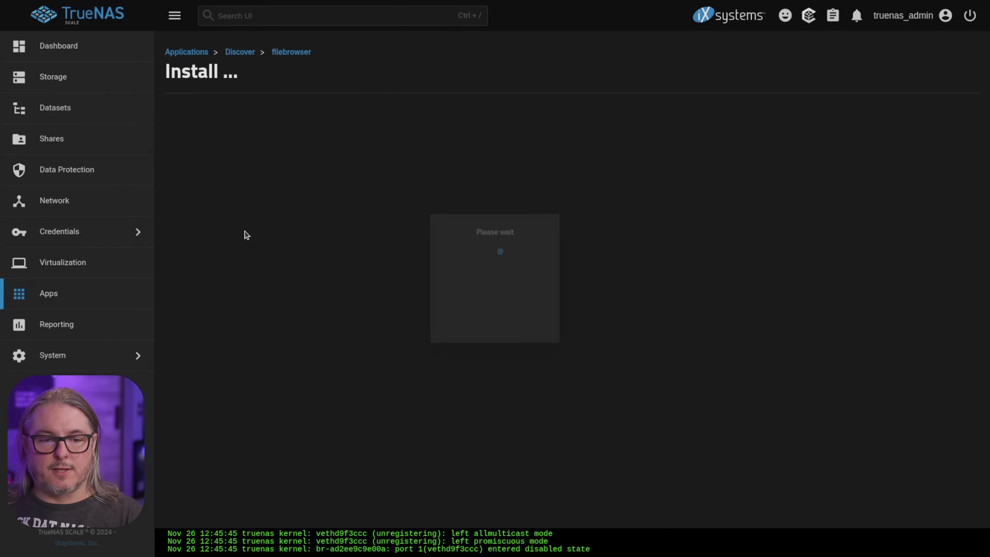
scroll(246, 235, down, 10)
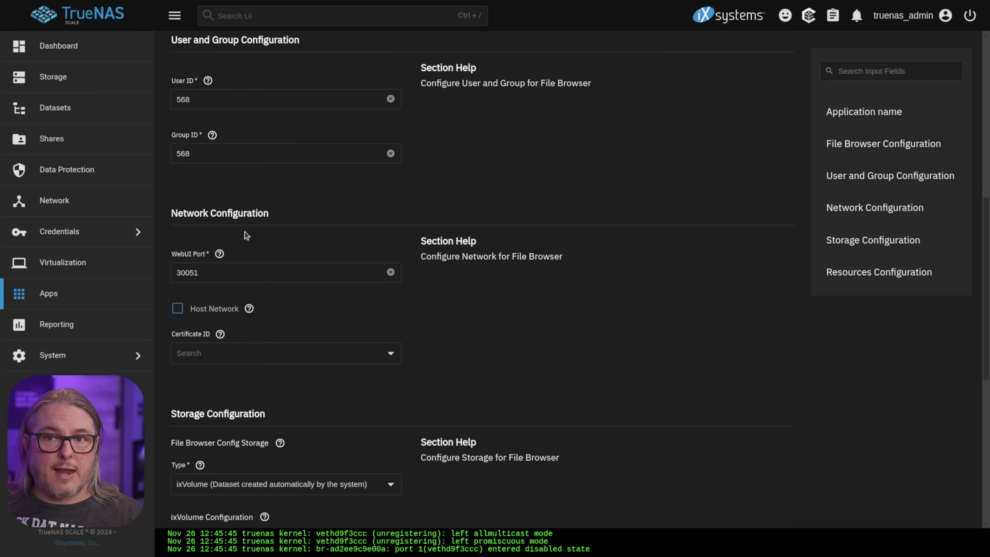
scroll(246, 235, up, 2)
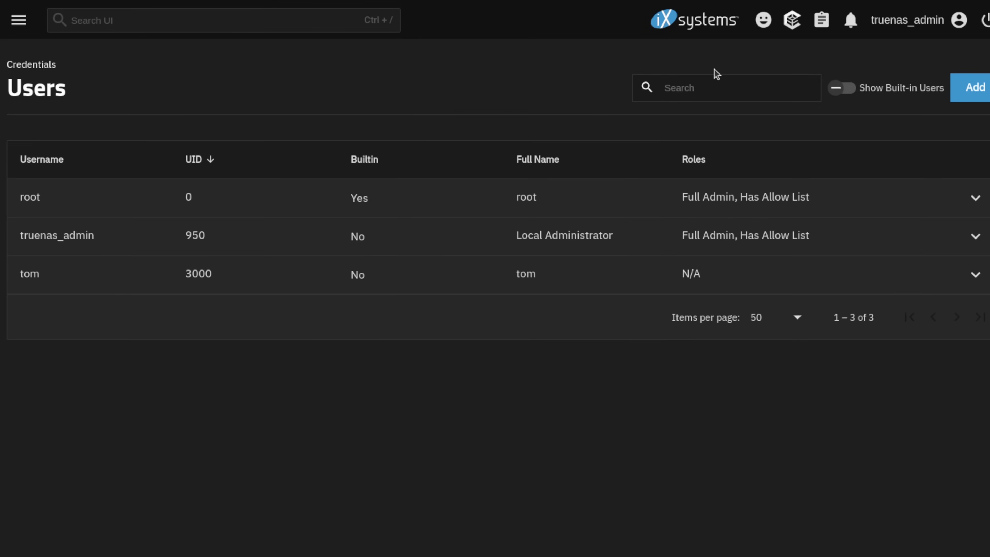
- Search users for 568 with built-in users shown to confirm it is the apps user
click(702, 88)
text(568)
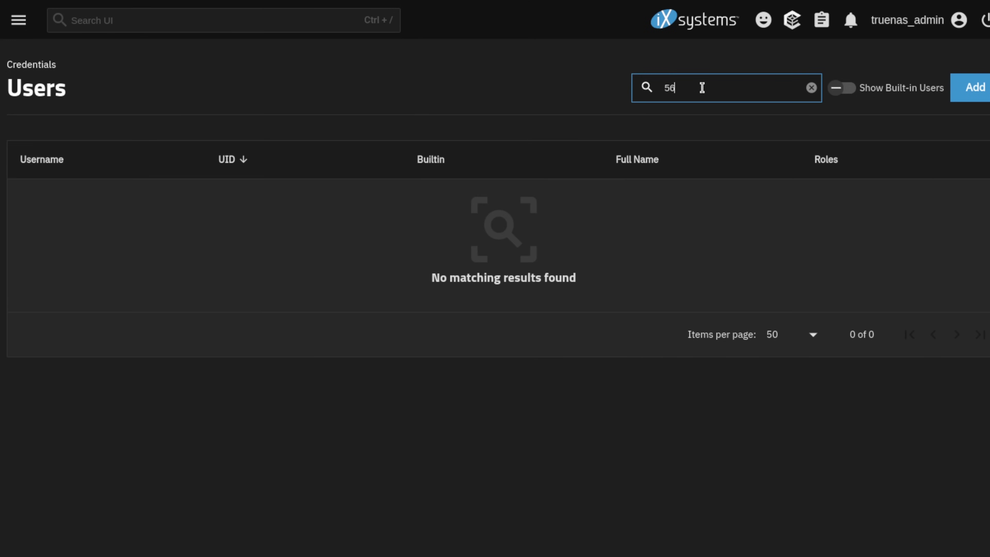
click(842, 89)
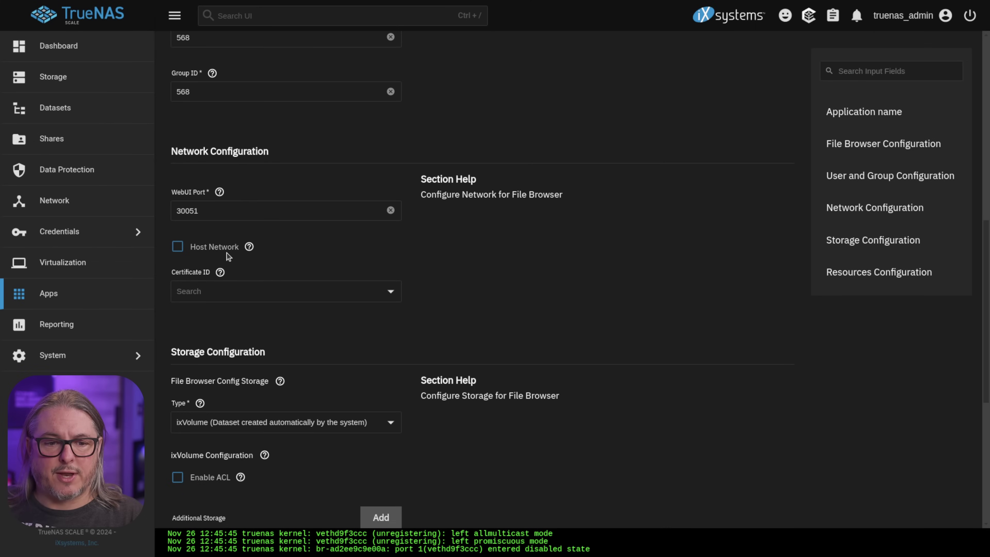
- Set File Browser's certificate to truenas_default
click(220, 291)
click(220, 347)
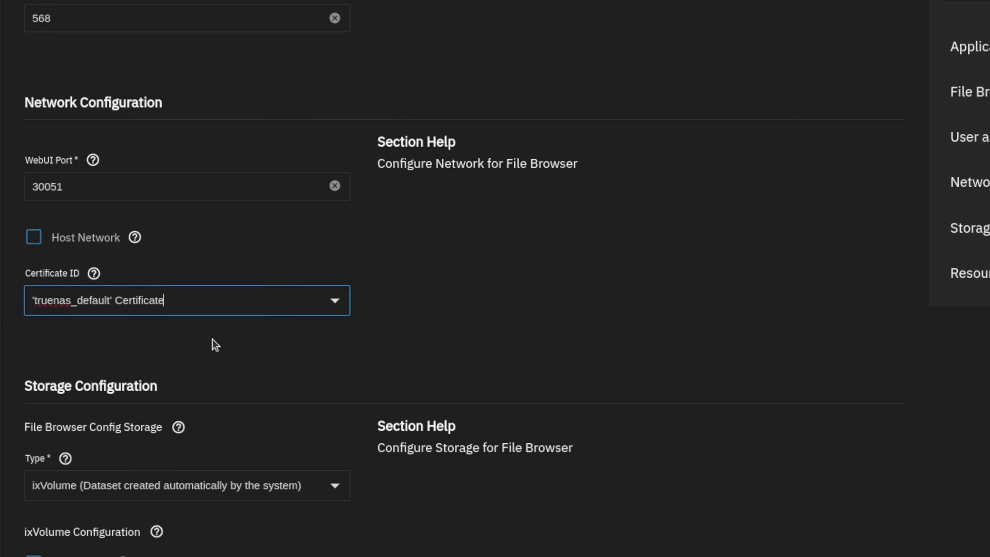
scroll(212, 339, down, 1)
scroll(212, 338, down, 5)
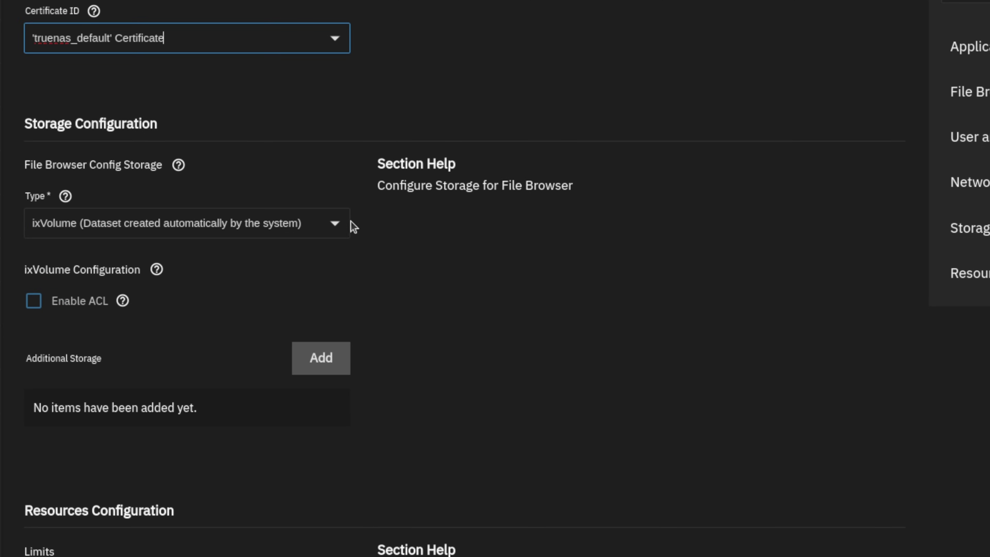
- Store File Browser's config on the Host Path /mnt/YouTubeDemo/FileBrowser
click(343, 222)
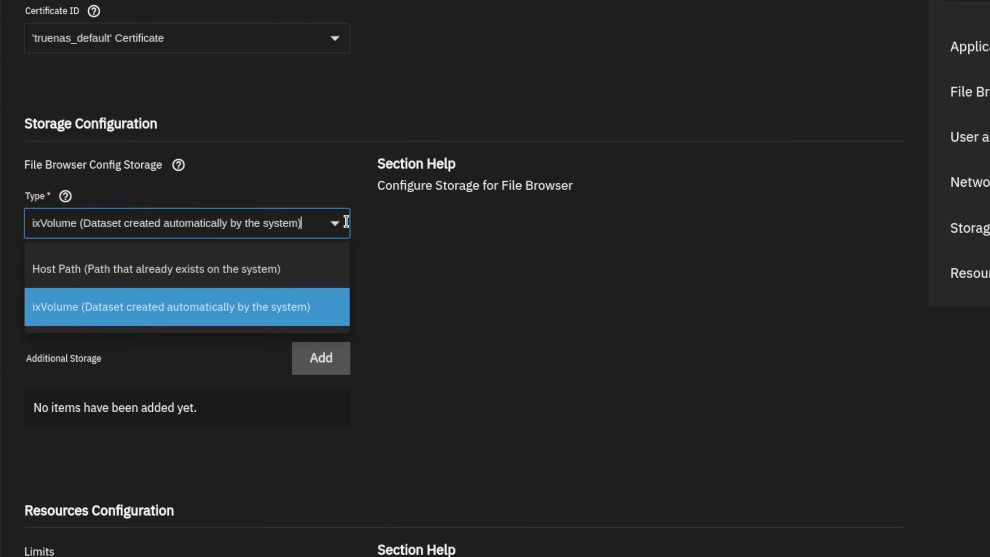
click(179, 269)
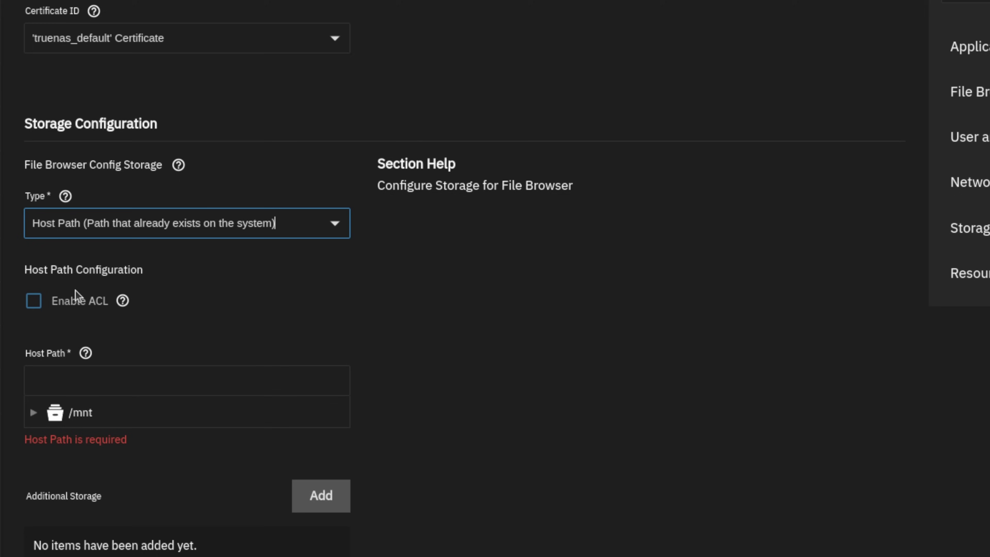
click(33, 412)
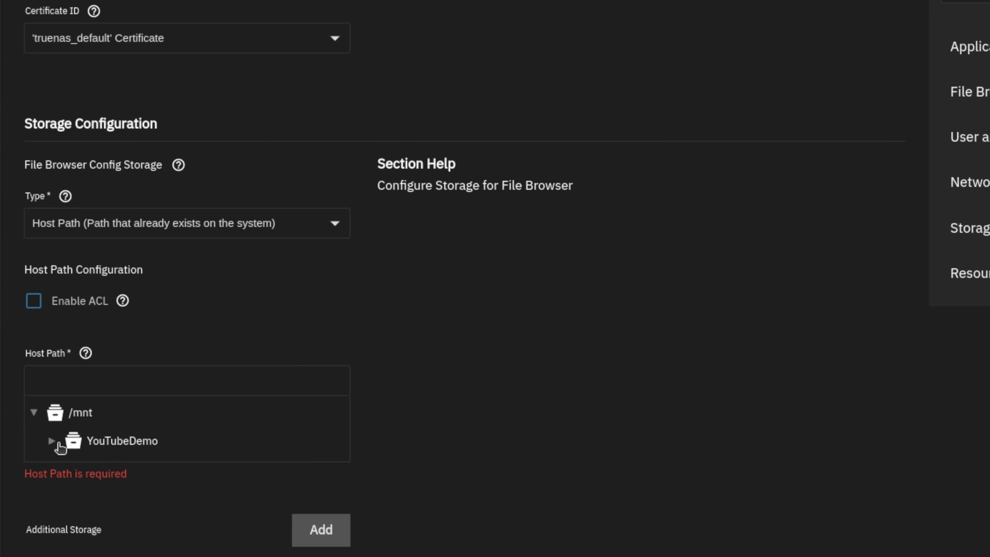
click(52, 441)
click(135, 469)
scroll(376, 368, down, 10)
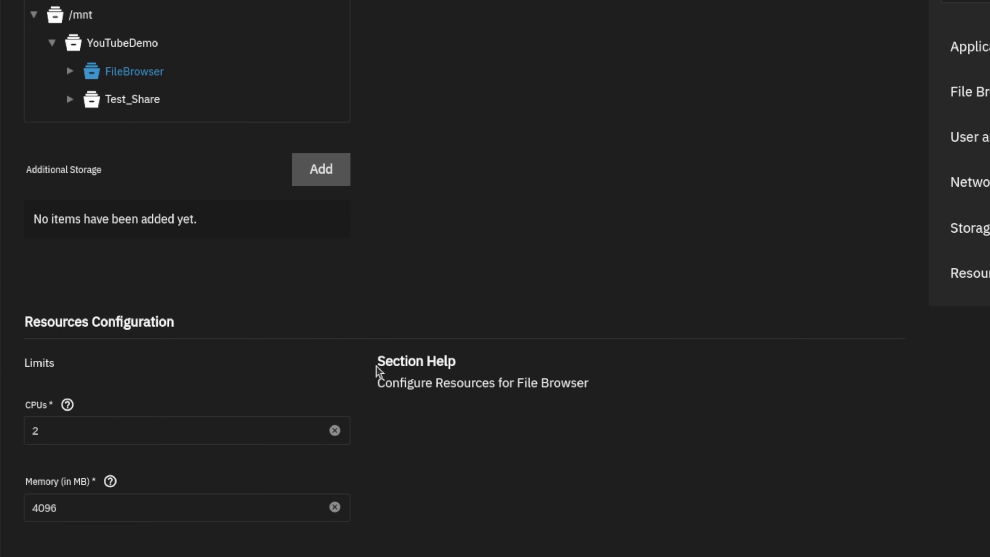
- Add a Host Path storage mount at /Test_Share backed by /mnt/YouTubeDemo/Test_Share
click(323, 171)
click(331, 288)
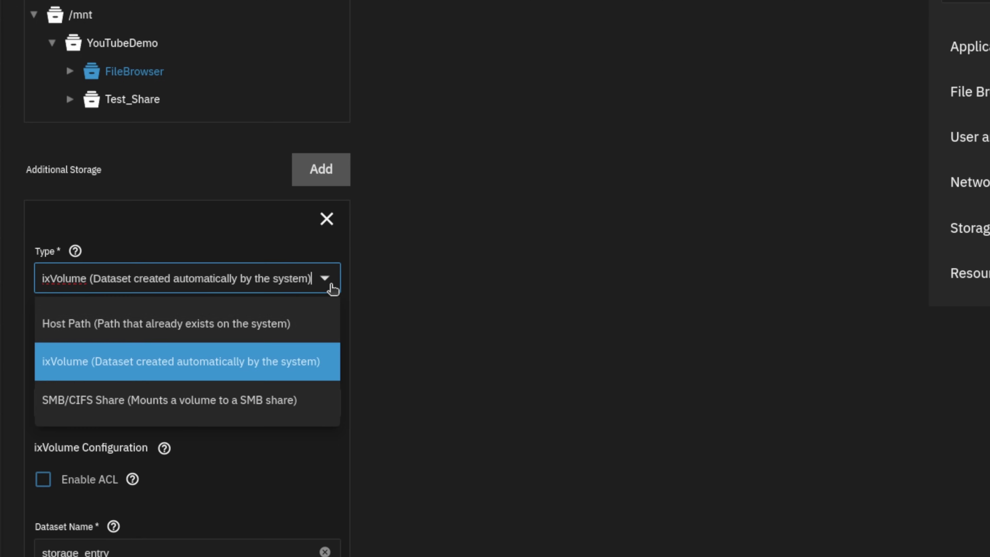
click(196, 324)
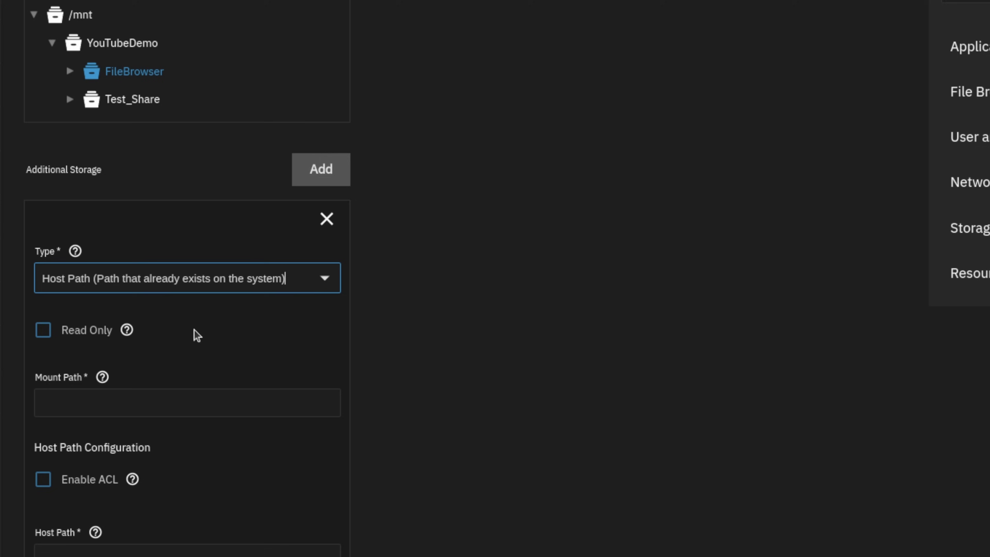
click(62, 401)
text(/Test)
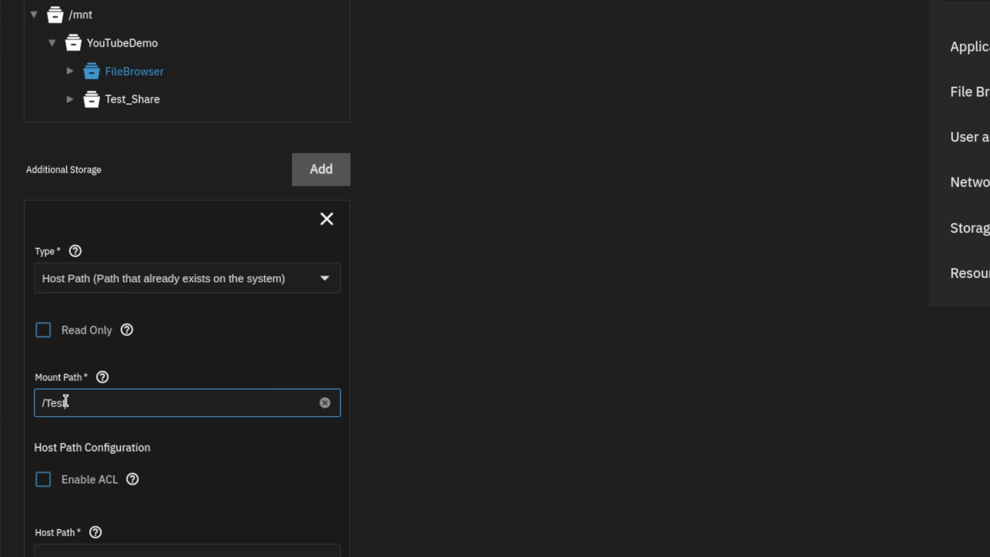
text(_Share)
scroll(99, 440, down, 4)
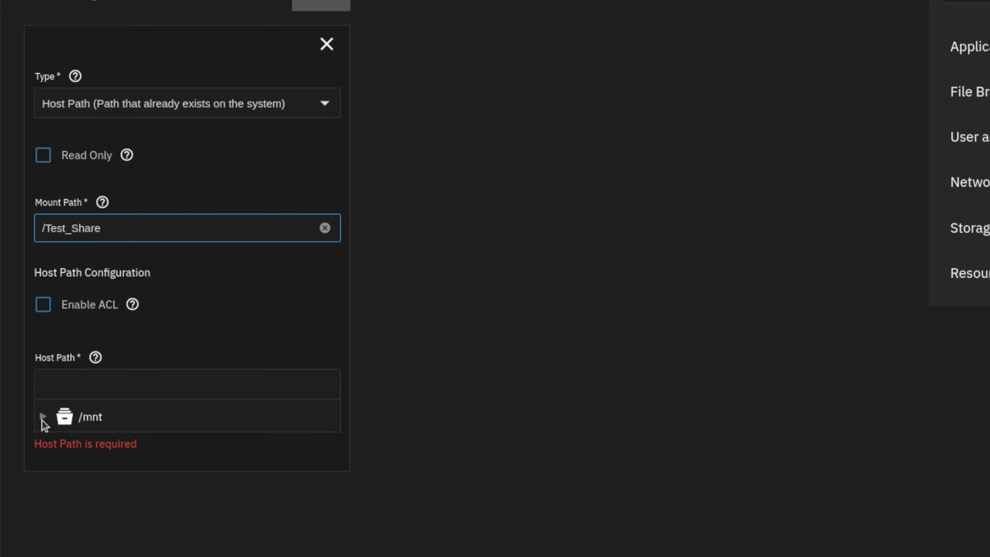
click(42, 418)
click(63, 438)
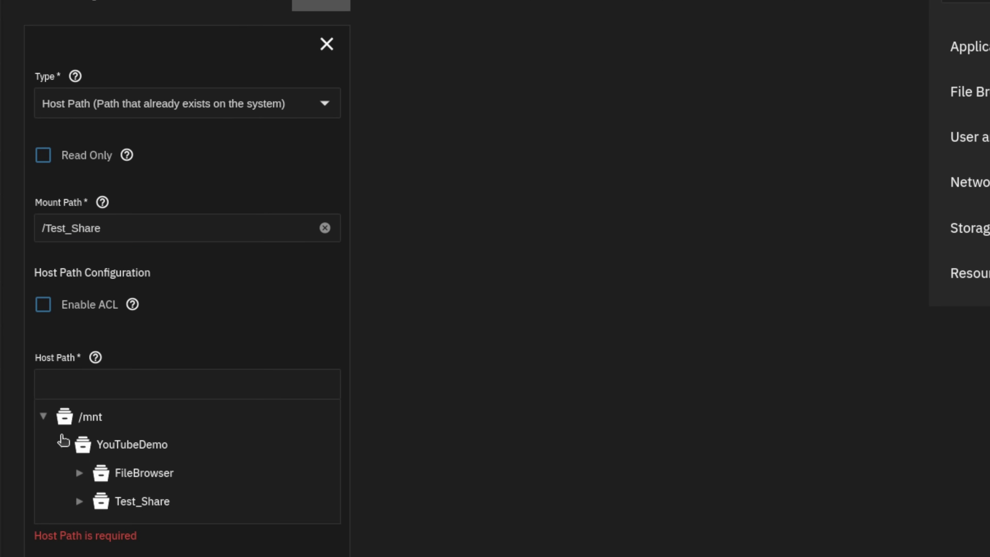
click(143, 503)
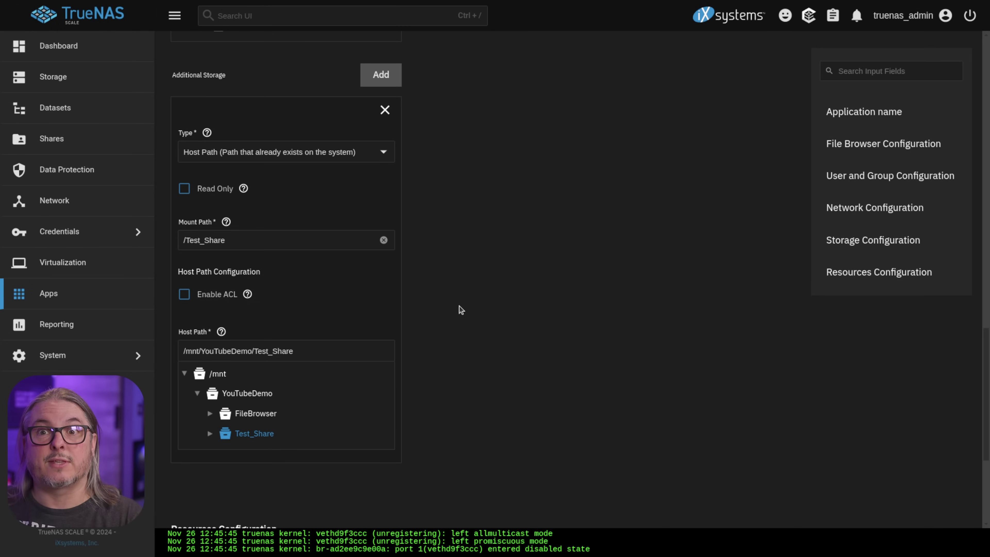
- Install the File Browser app with these settings
scroll(461, 310, down, 3)
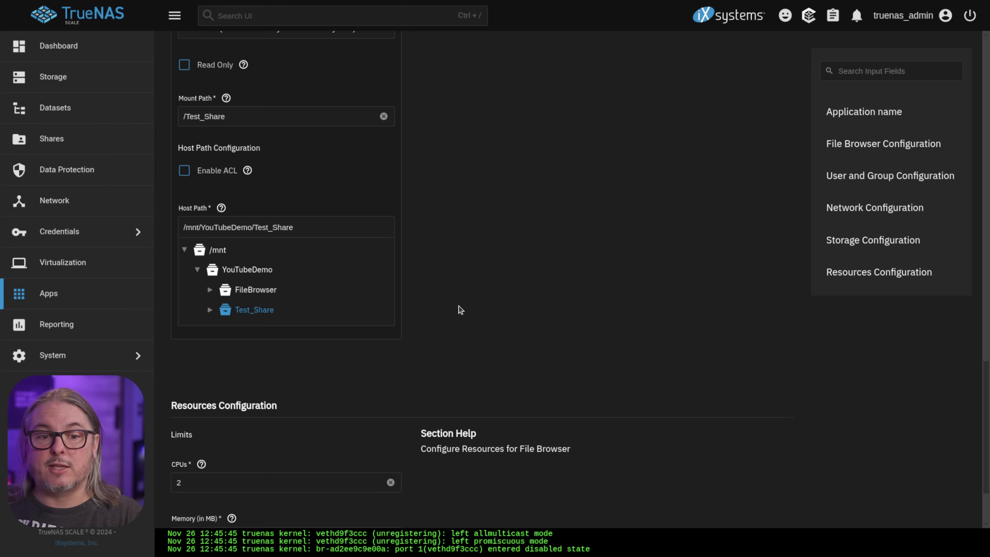
scroll(461, 311, down, 3)
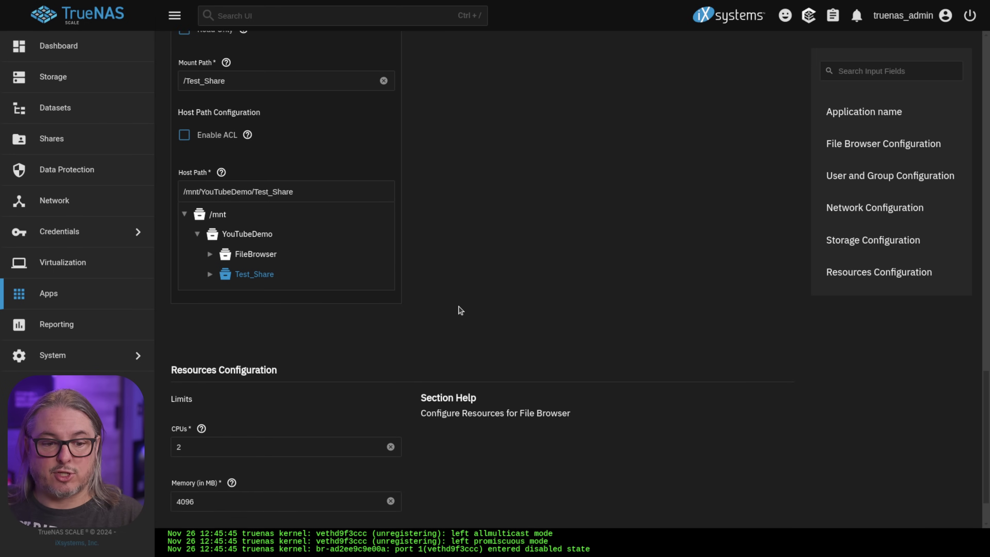
click(192, 506)
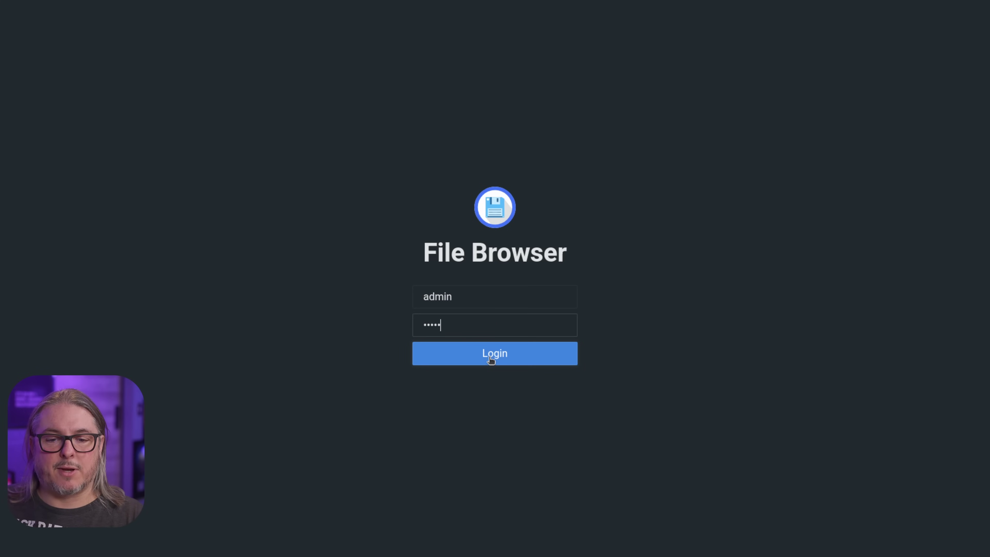
- Sign in to File Browser, dismiss the password popups, and open the Test_Share folder
click(491, 359)
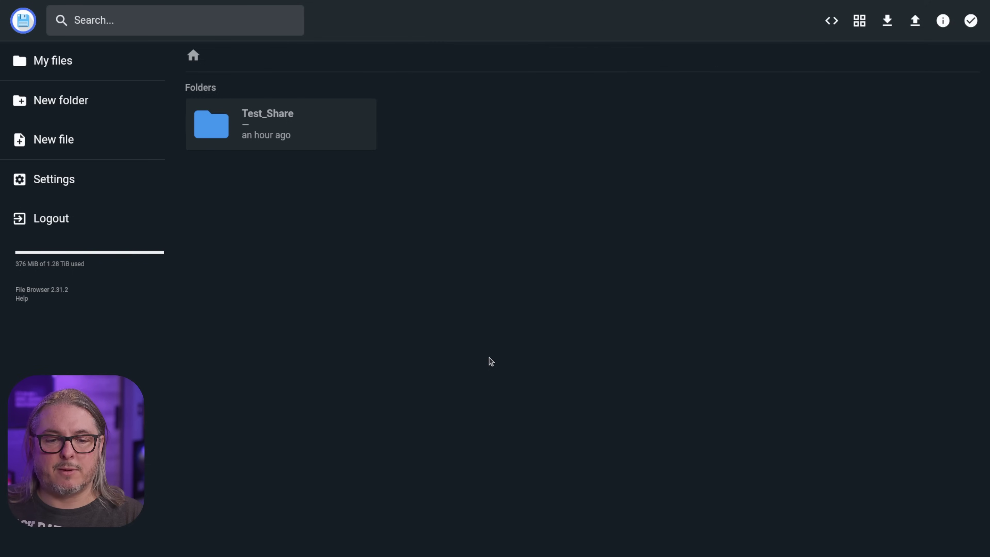
click(584, 136)
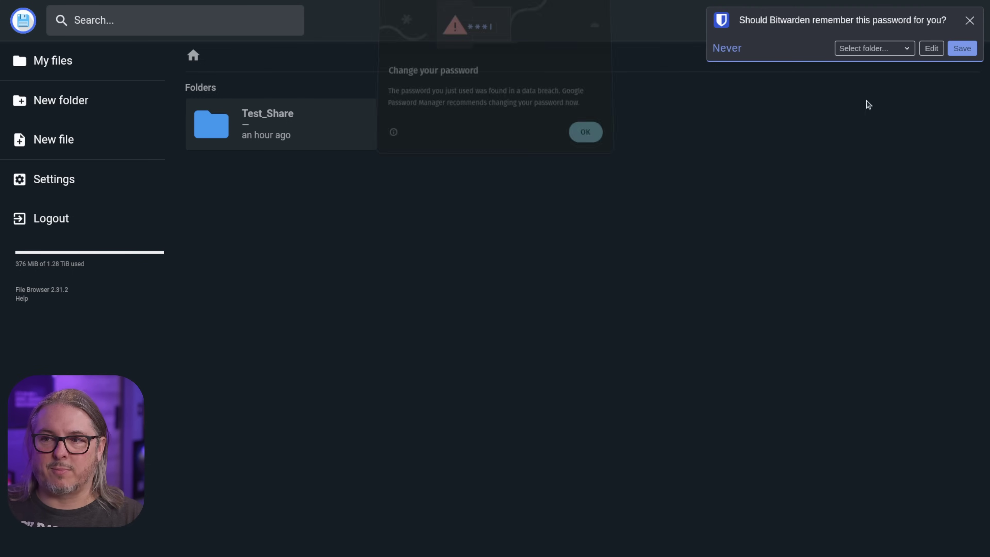
click(969, 21)
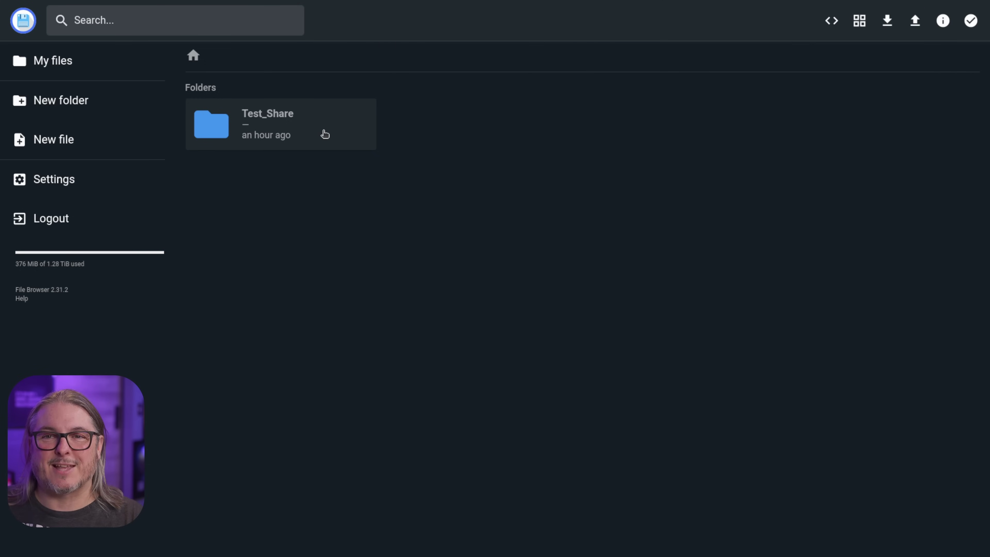
click(303, 135)
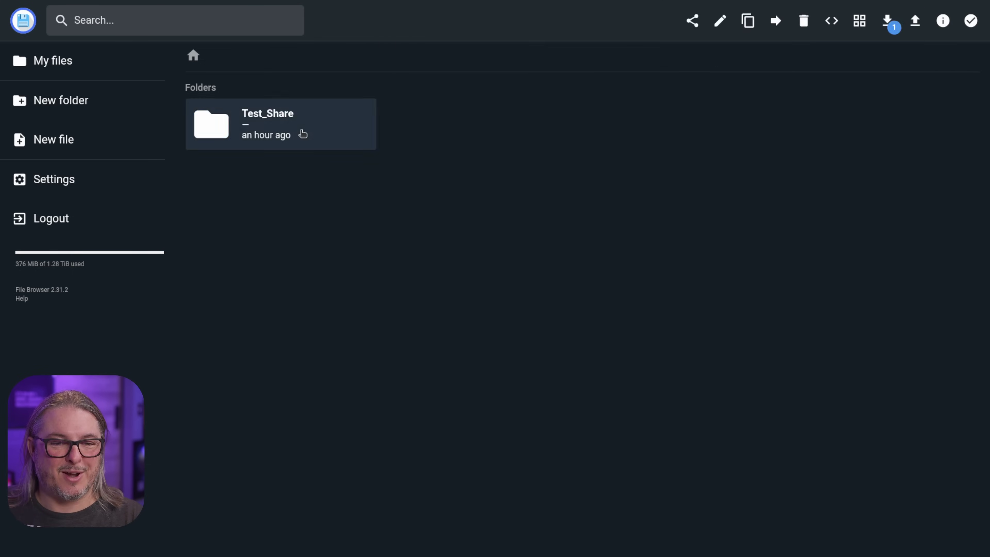
double_click(254, 140)
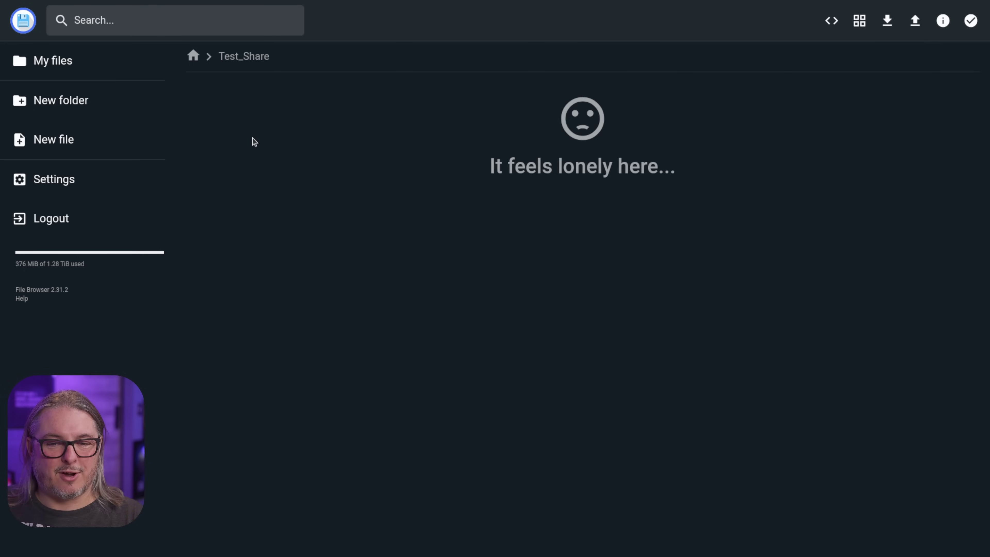
- Upload 3d_Pipes.mov into Test_Share and play it in the preview
click(914, 24)
click(680, 74)
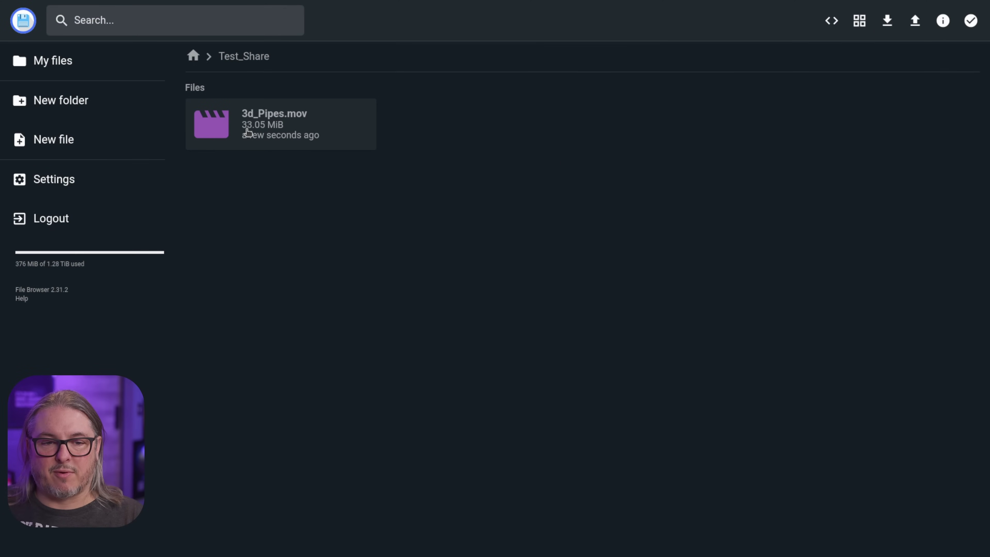
click(247, 132)
double_click(237, 125)
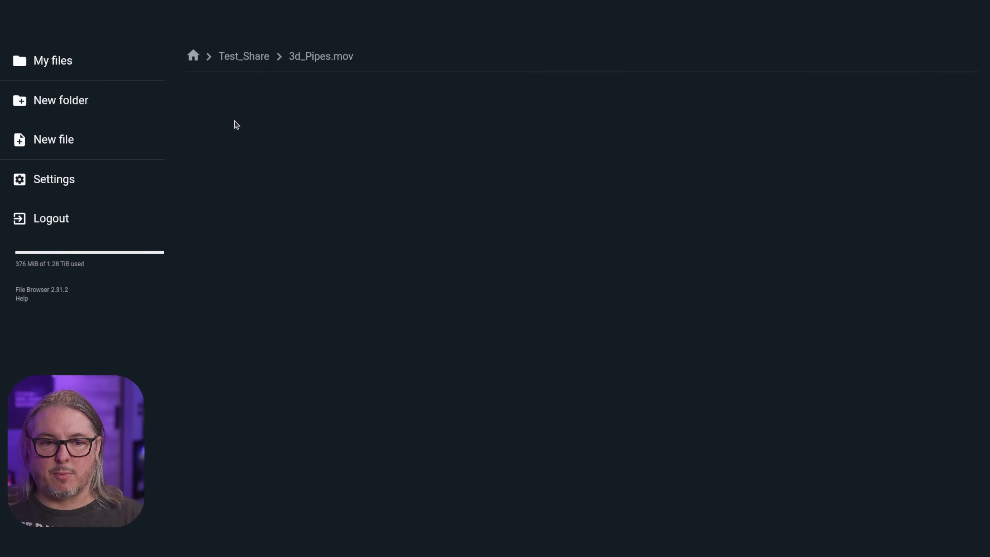
click(493, 284)
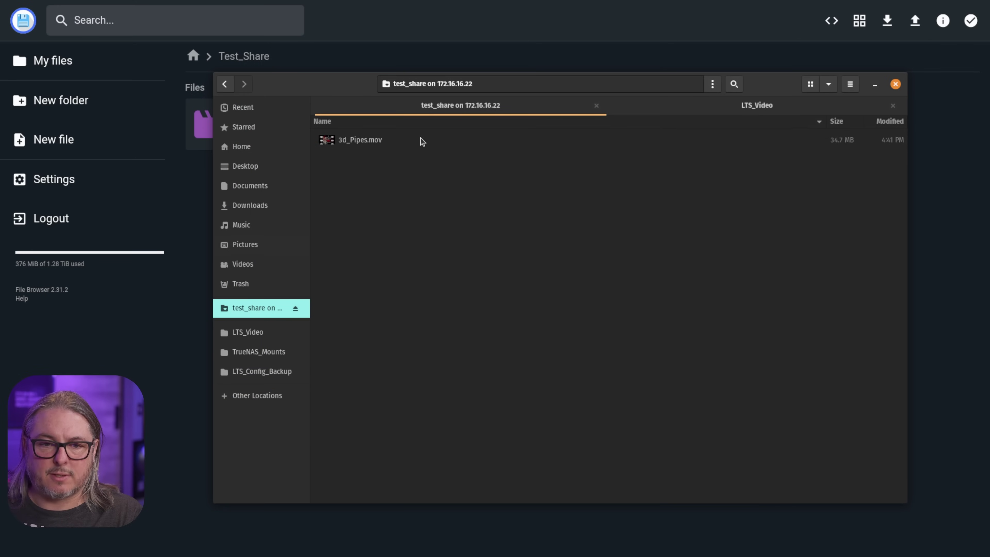
- Copy Convert_MP4_to_MOV_PCM.sh through LTS_April_2023.drb, four files, from the LTS_Video folder
click(400, 139)
click(797, 112)
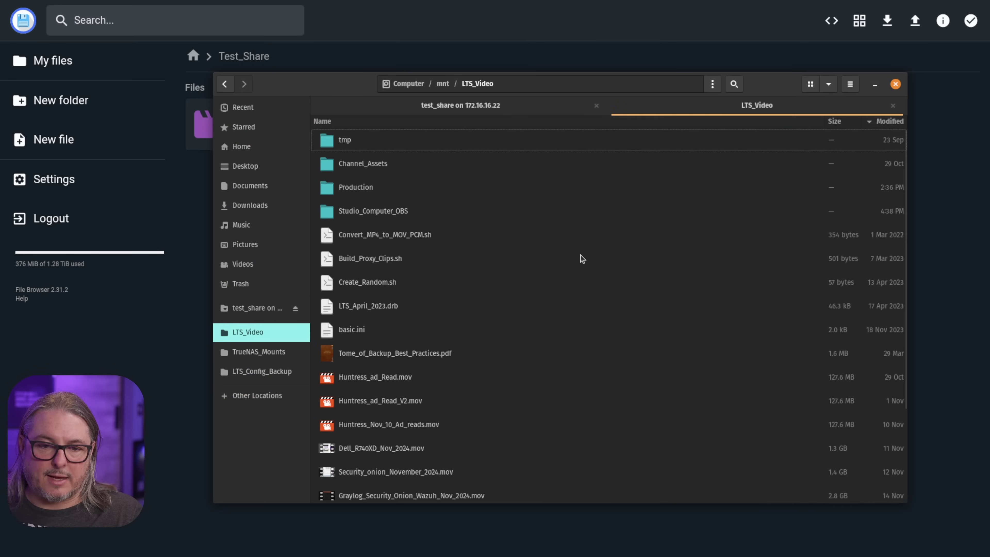
click(410, 239)
shift+click(397, 312)
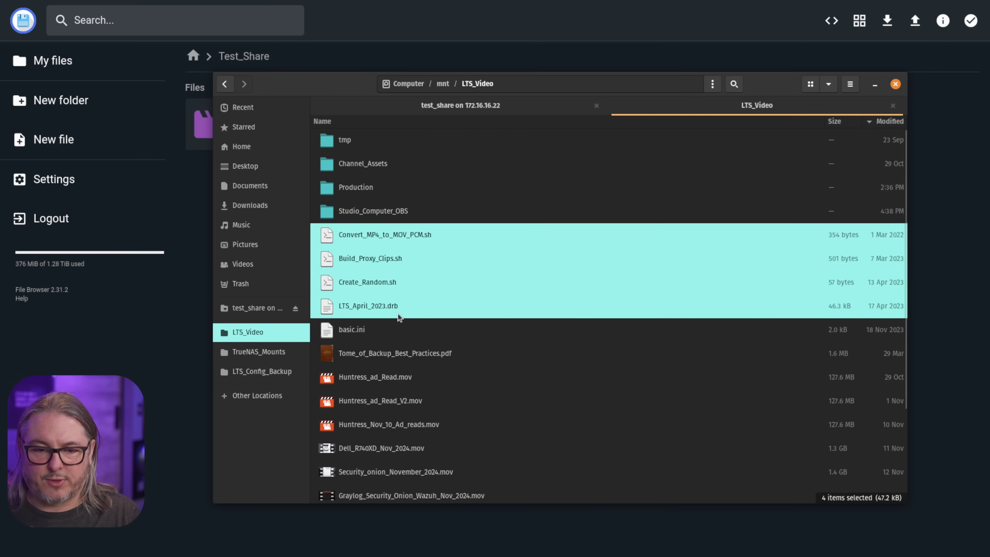
right_click(398, 313)
click(449, 374)
- Paste the four files into test_share and close the file manager
click(472, 107)
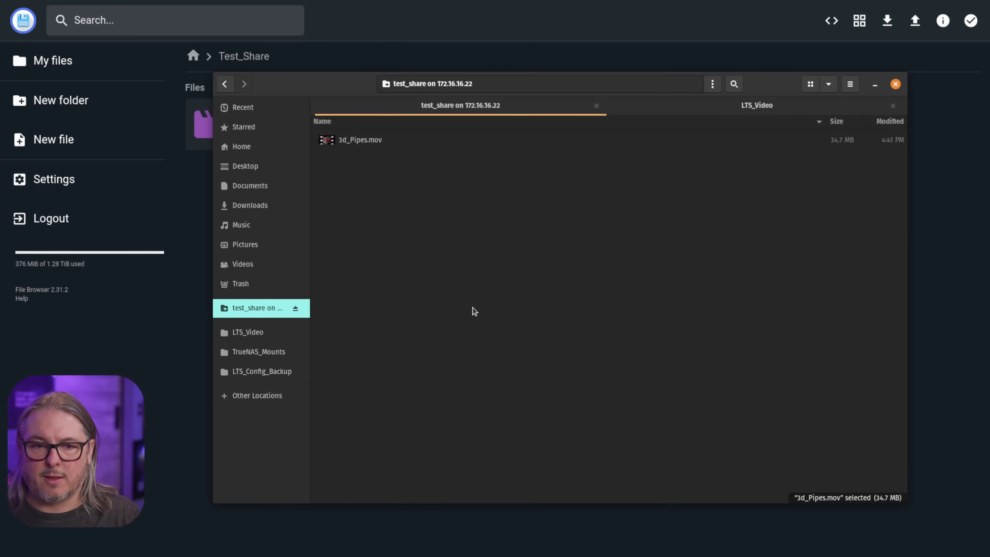
right_click(473, 308)
click(505, 340)
click(187, 344)
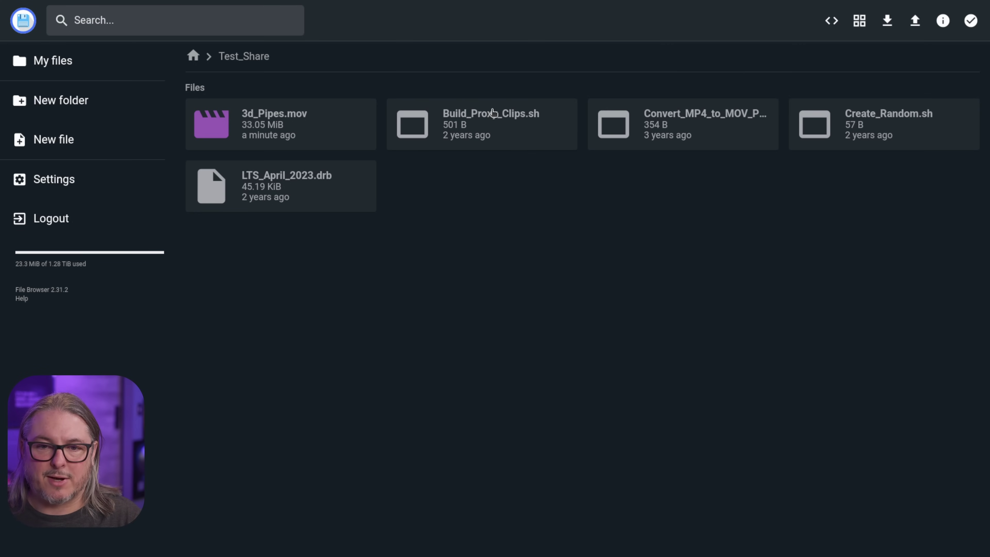
- Delete Build_Proxy_Clips.sh from Test_Share, confirming the deletion
click(492, 114)
click(804, 20)
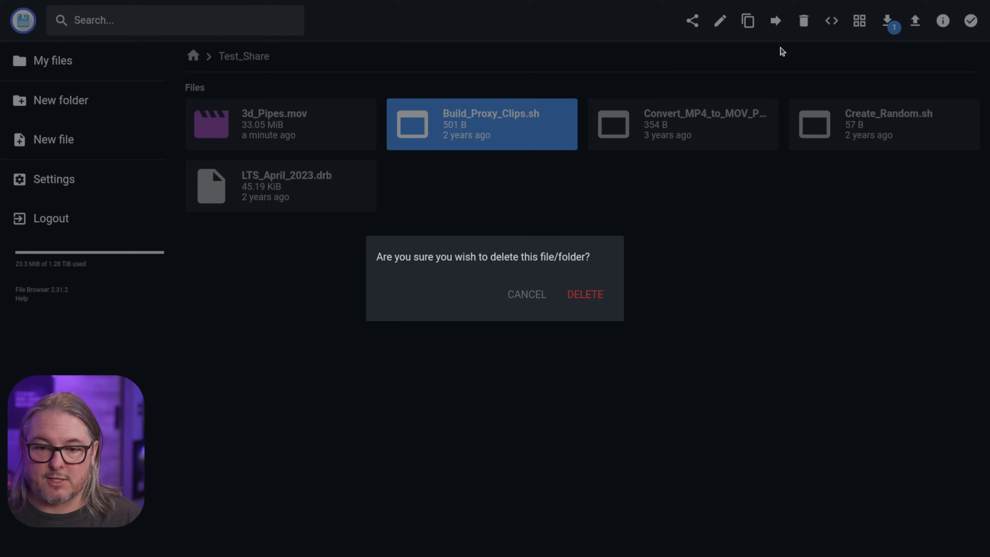
click(584, 304)
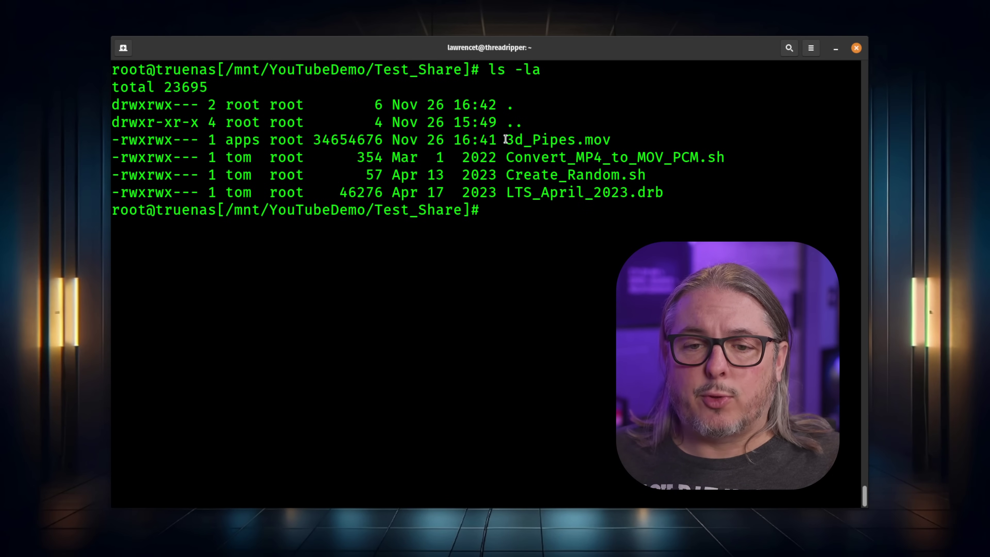
drag(506, 140, 616, 137)
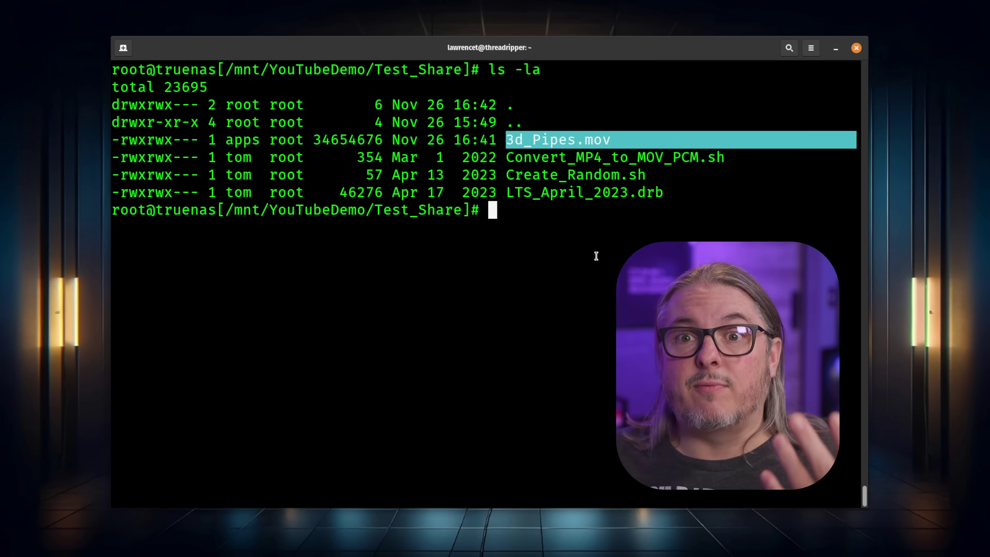
double_click(238, 139)
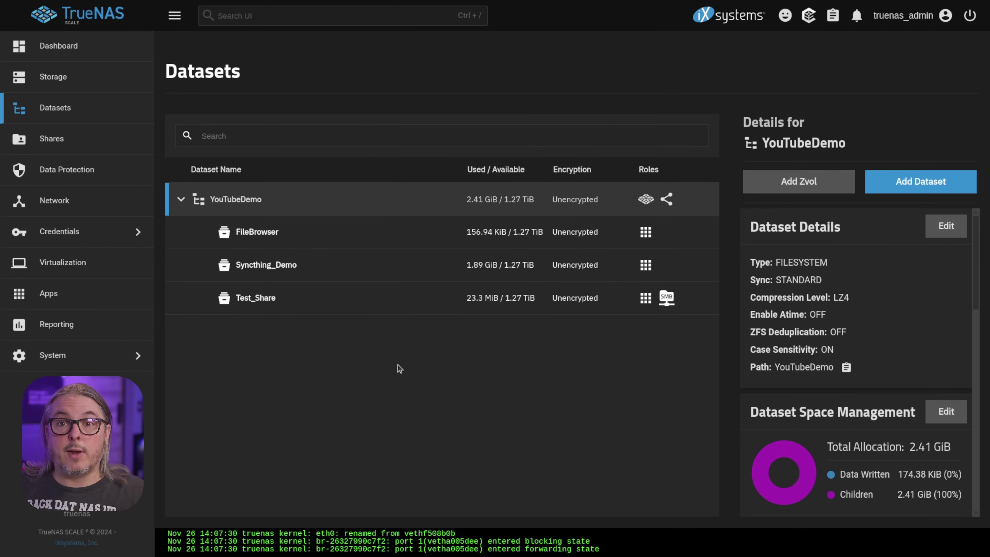
- Confirm Syncthing_Demo is owned by apps and is syncthing's config host path /mnt/YouTubeDemo/Syncthing_Demo
click(347, 271)
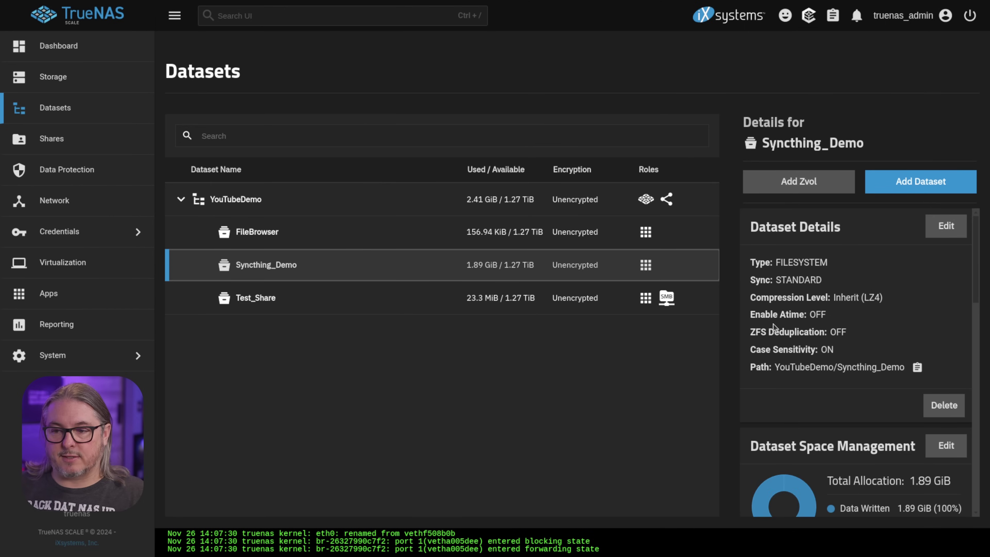
scroll(819, 312, down, 10)
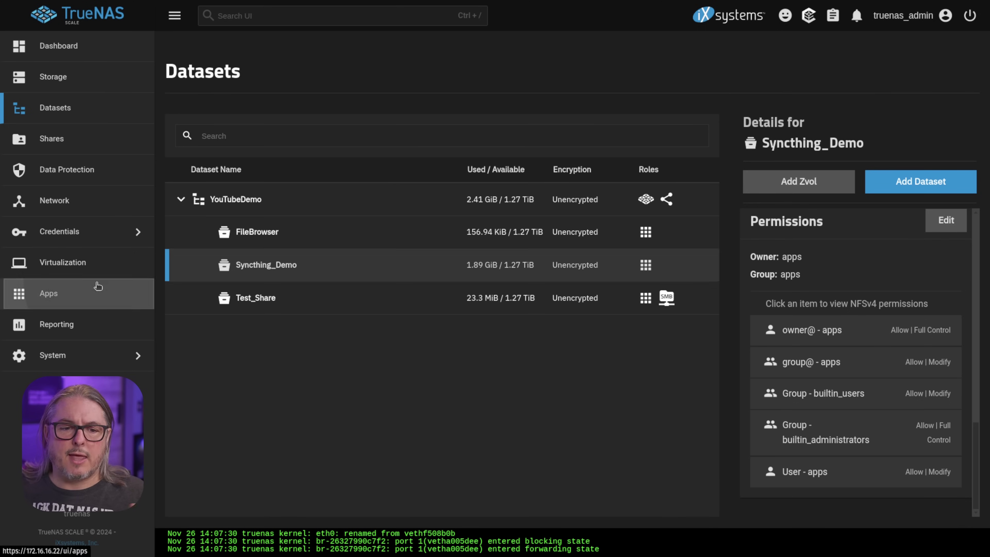
click(121, 289)
click(262, 287)
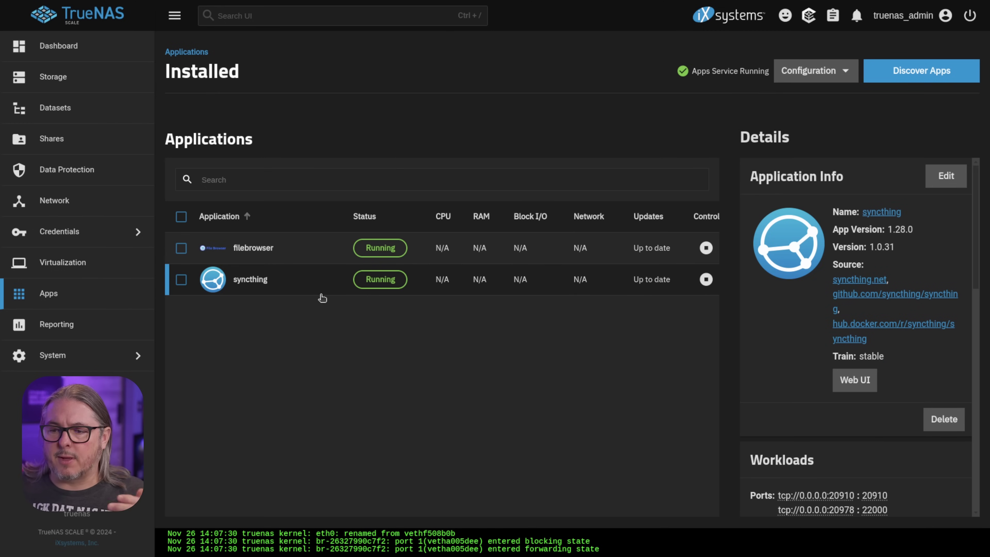
click(933, 174)
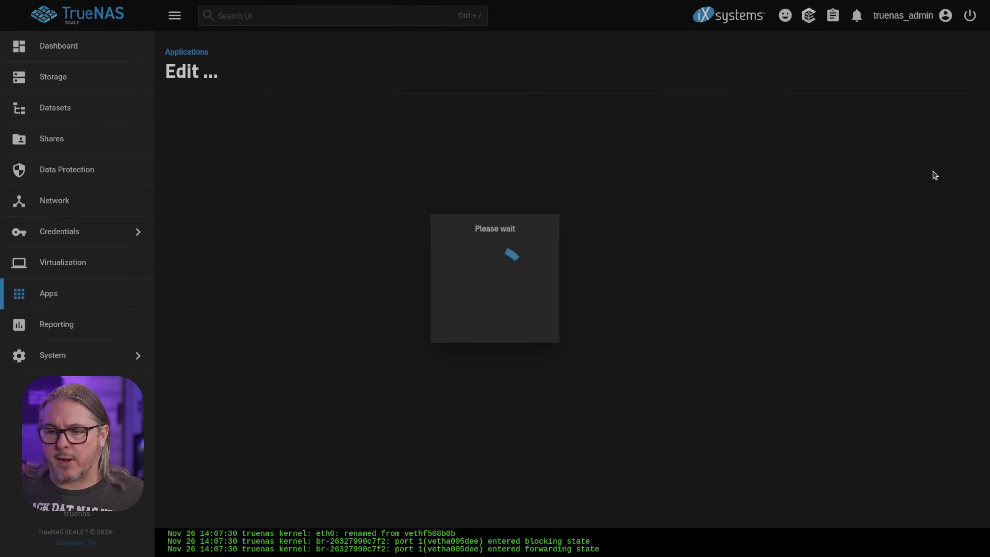
scroll(338, 255, down, 15)
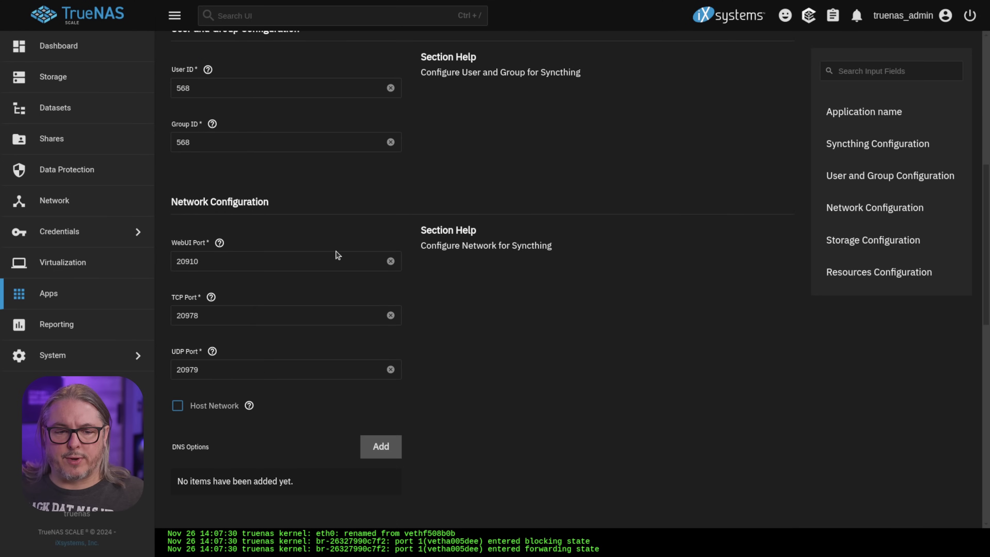
scroll(338, 255, down, 8)
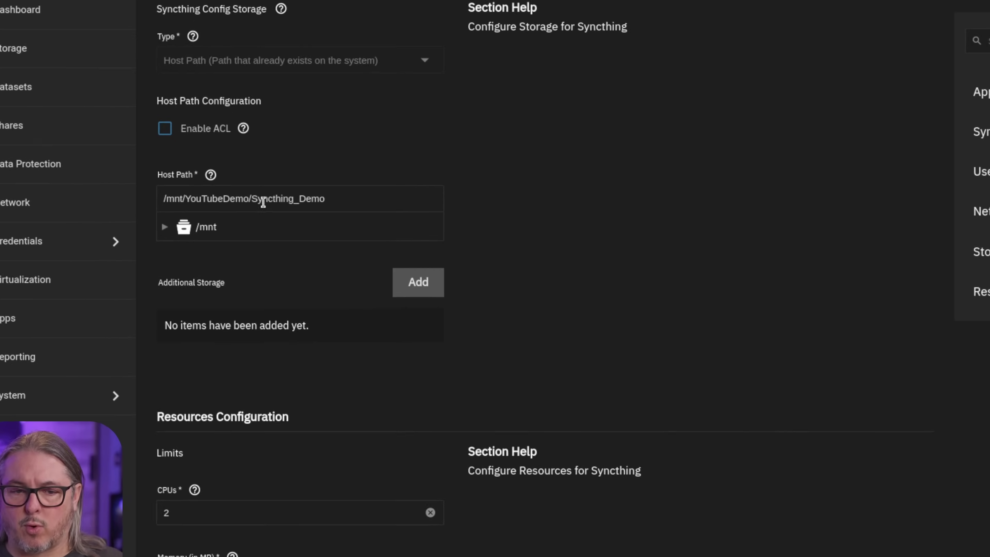
drag(159, 199, 389, 203)
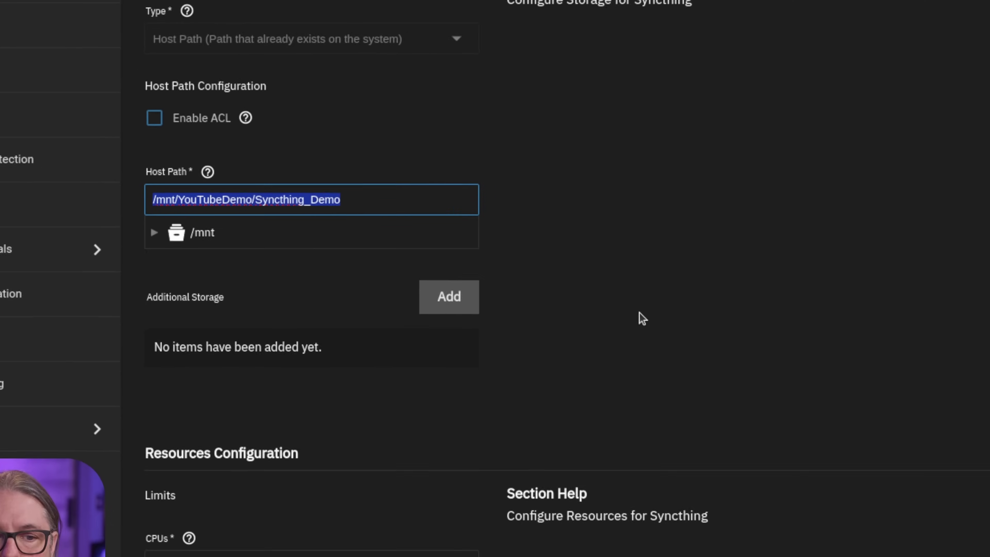
click(80, 295)
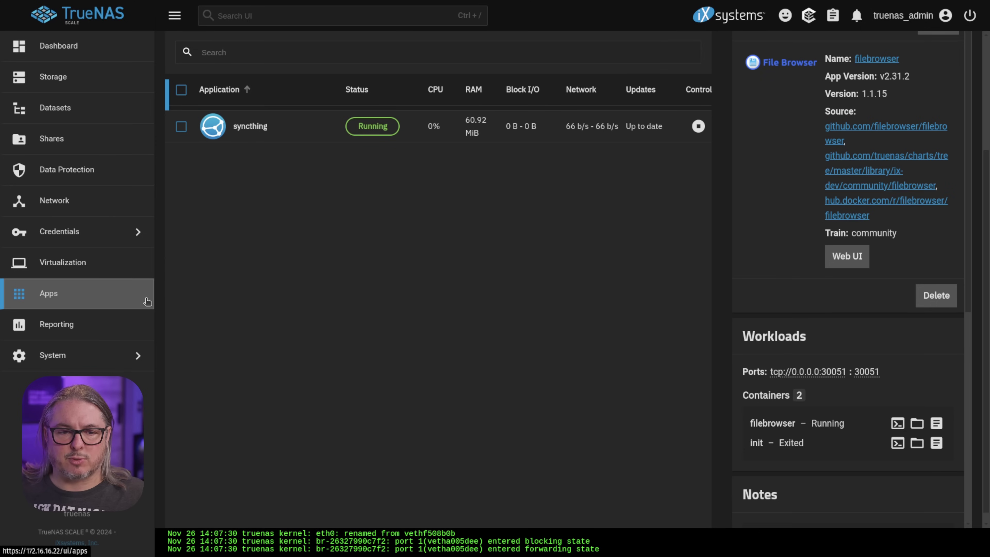
click(265, 128)
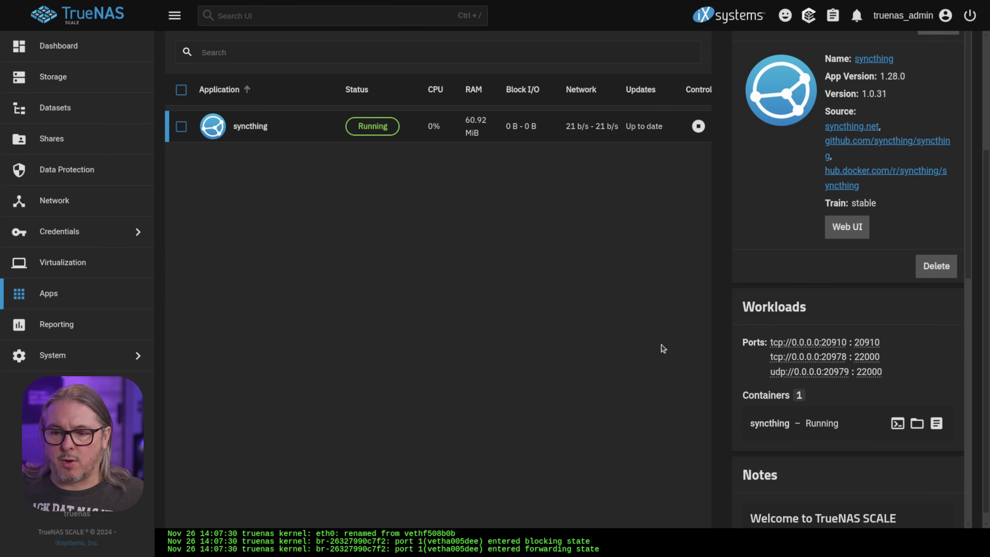
click(909, 424)
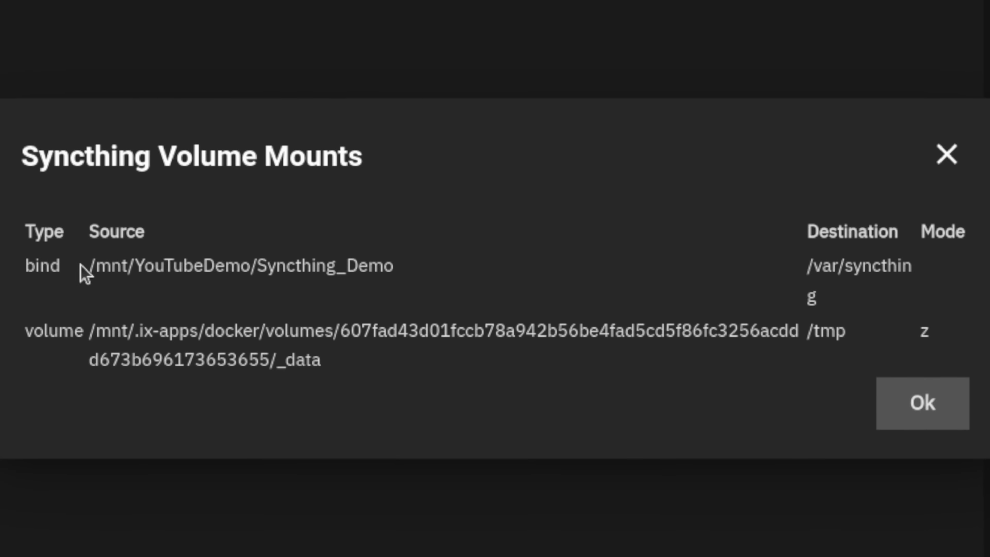
drag(201, 270, 454, 272)
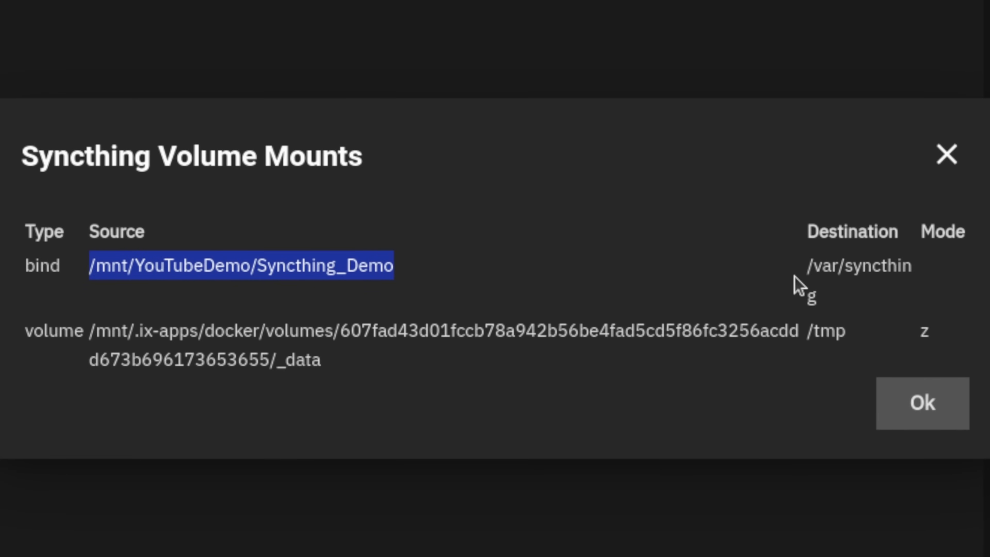
drag(806, 269, 900, 284)
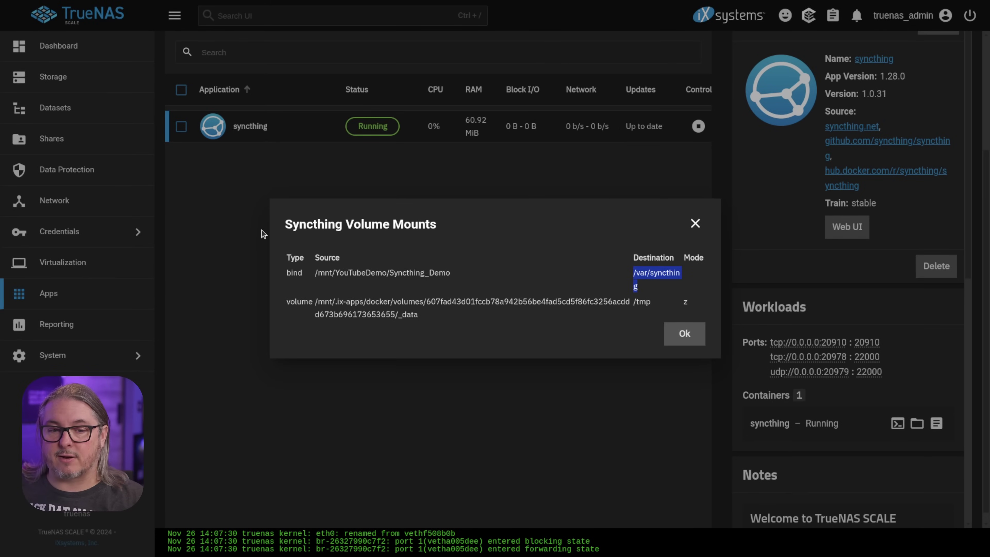
click(685, 333)
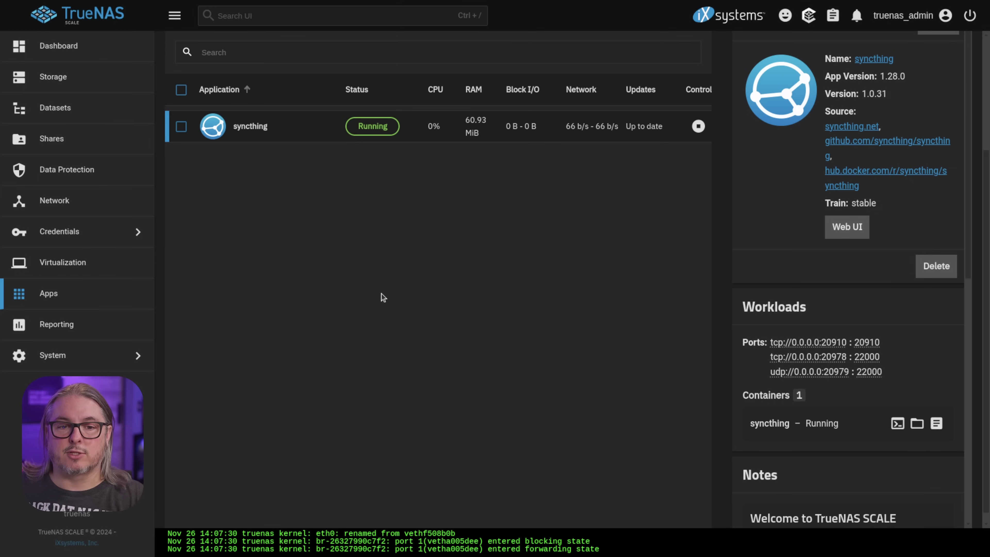
- Open Pixel 9 Camera's Edit Folder dialog and confirm its path ~/Pixel_9_Camera, where ~ is /var/syncthing
click(316, 119)
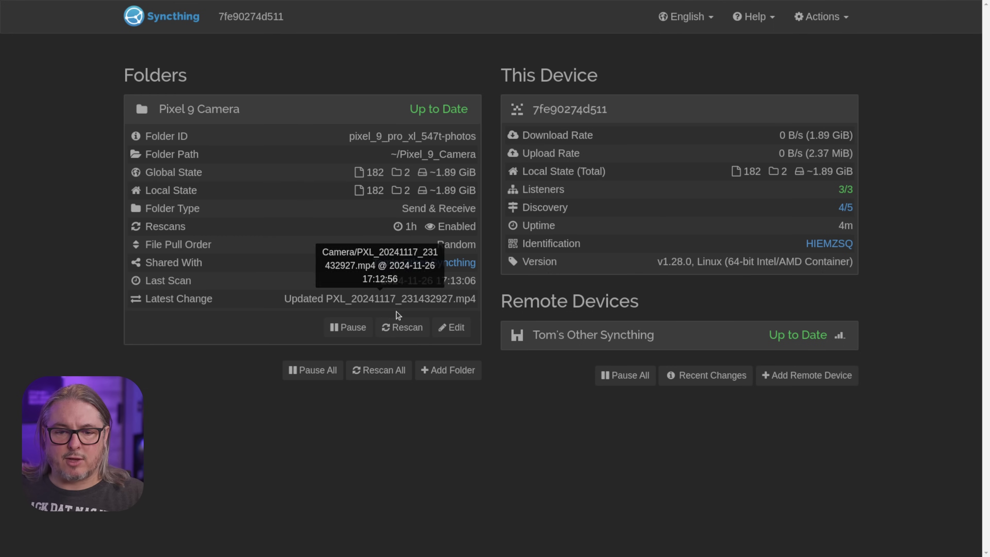
click(456, 328)
drag(265, 318, 391, 323)
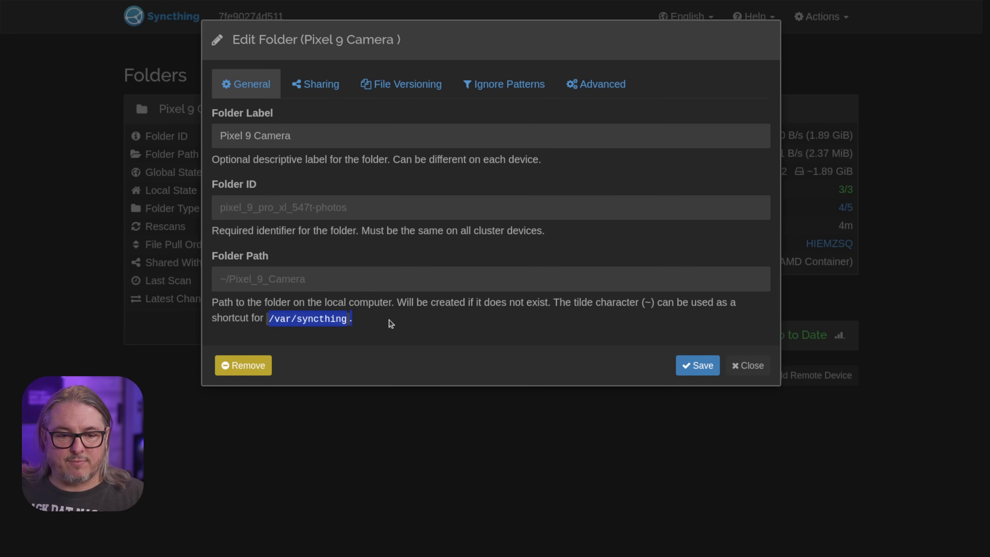
drag(225, 280, 306, 280)
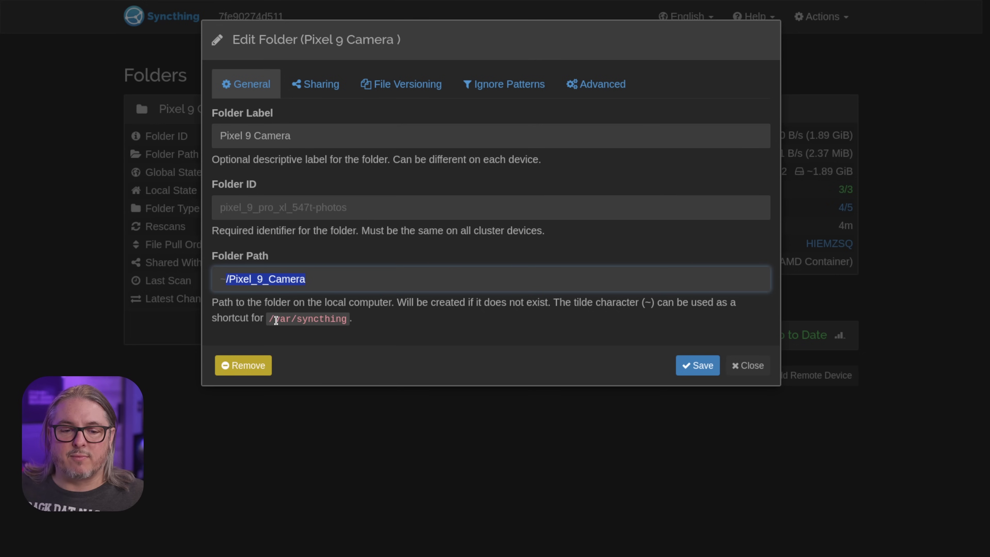
click(354, 274)
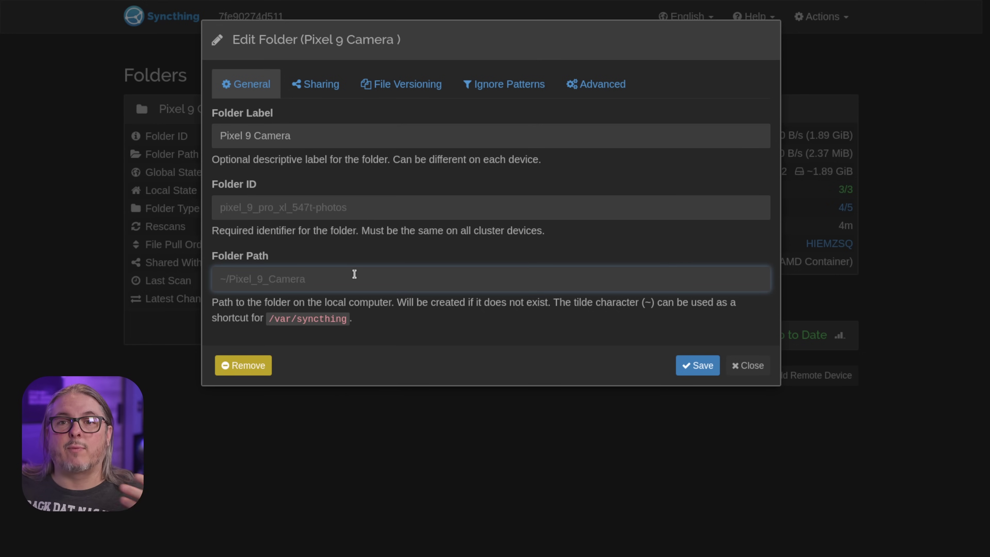
- In the SSH terminal, highlight the /mnt/YouTubeDemo/Syncthing_Demo path and its Pixel_9_Camera folder line
key(alt+Tab)
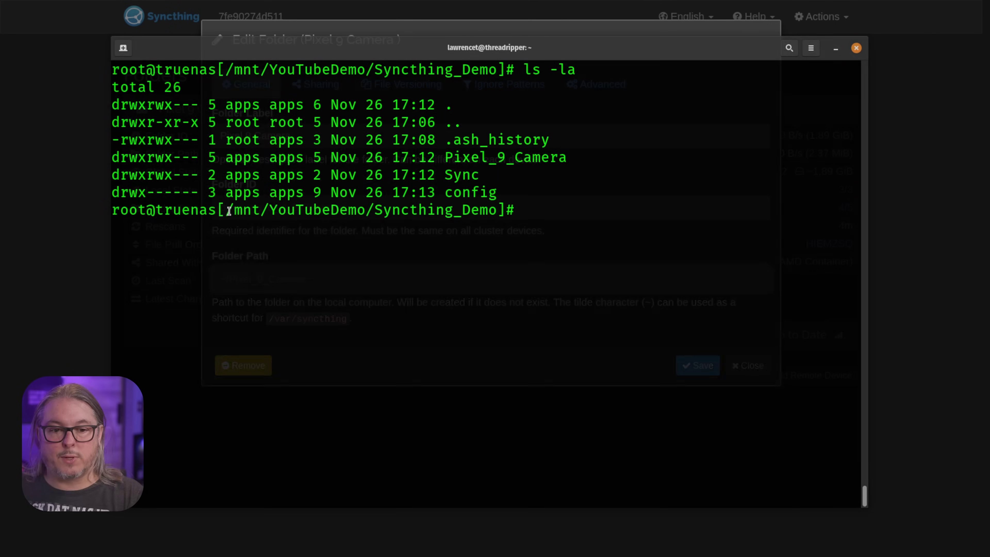
drag(226, 211, 491, 197)
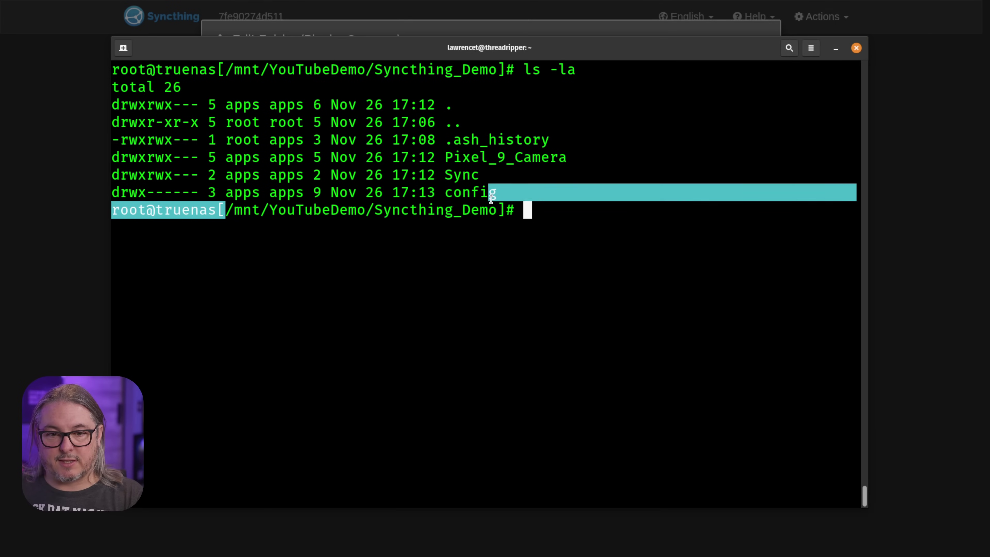
drag(447, 158, 576, 158)
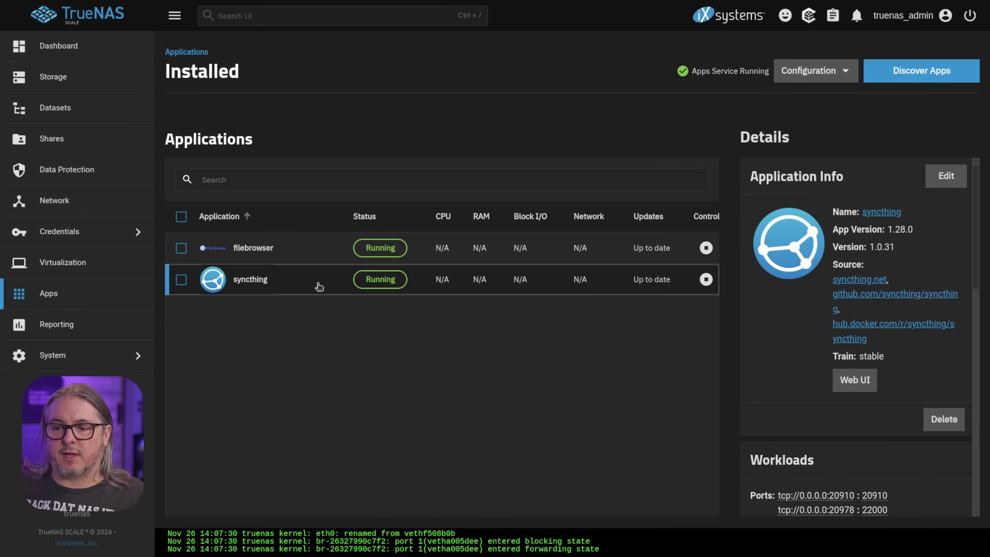
- Delete the syncthing app with Remove iX Volumes ticked and confirmed
click(944, 419)
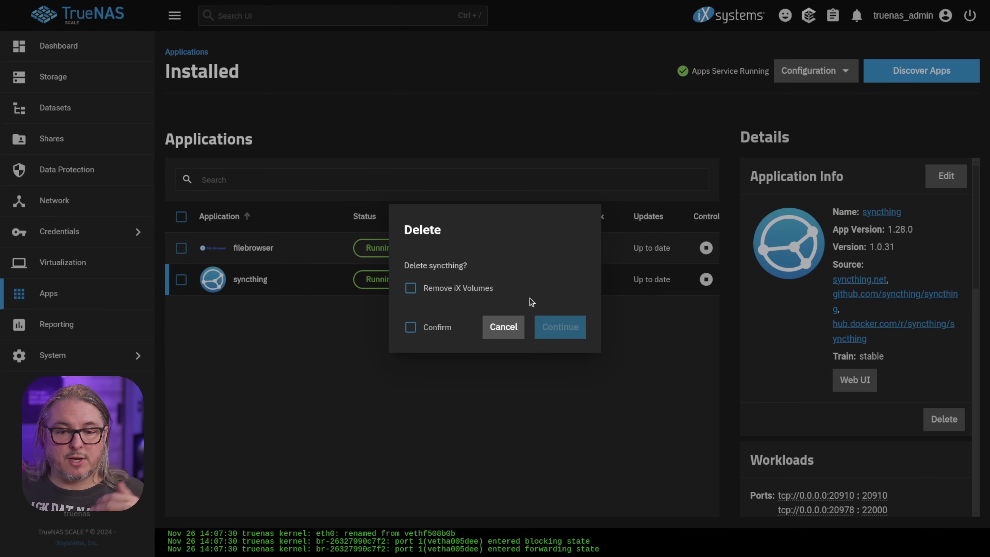
click(439, 328)
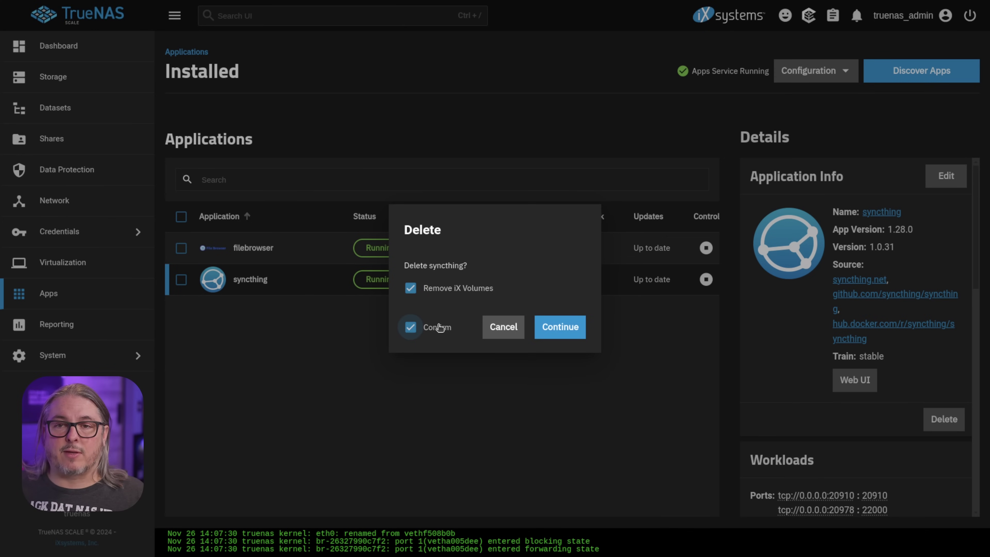
click(560, 328)
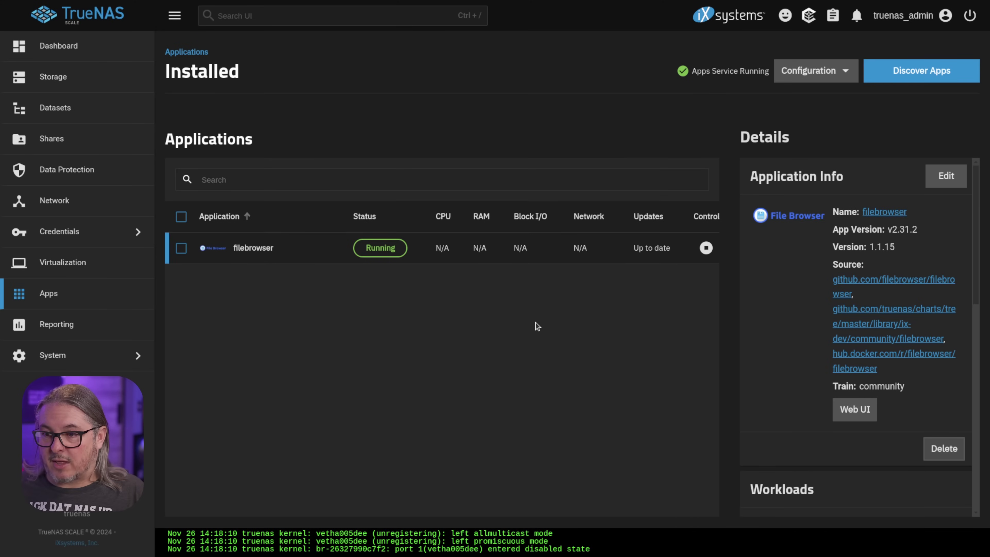
- Search the app catalogue for 'sync' and start installing Syncthing
click(965, 79)
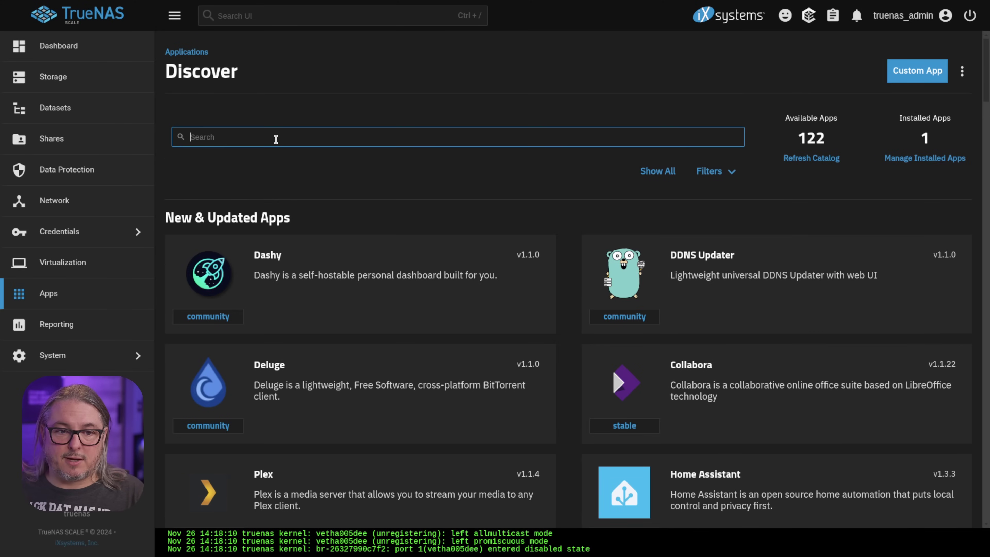
text(sync)
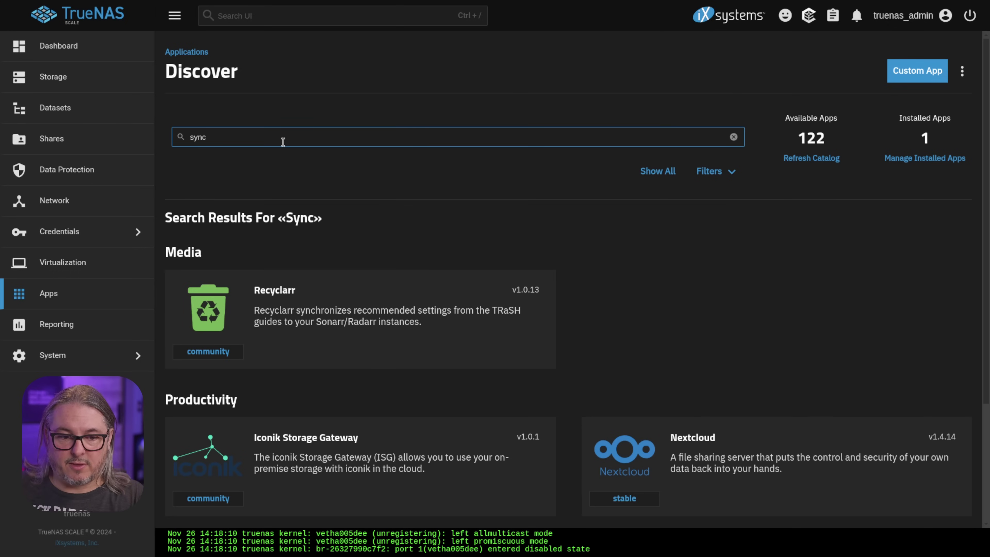
scroll(747, 252, down, 3)
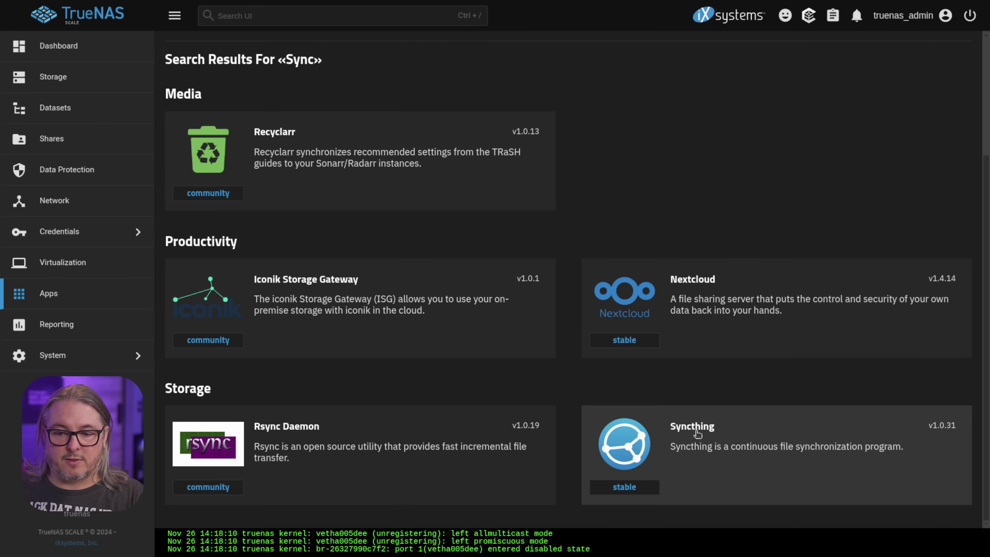
click(820, 488)
click(254, 234)
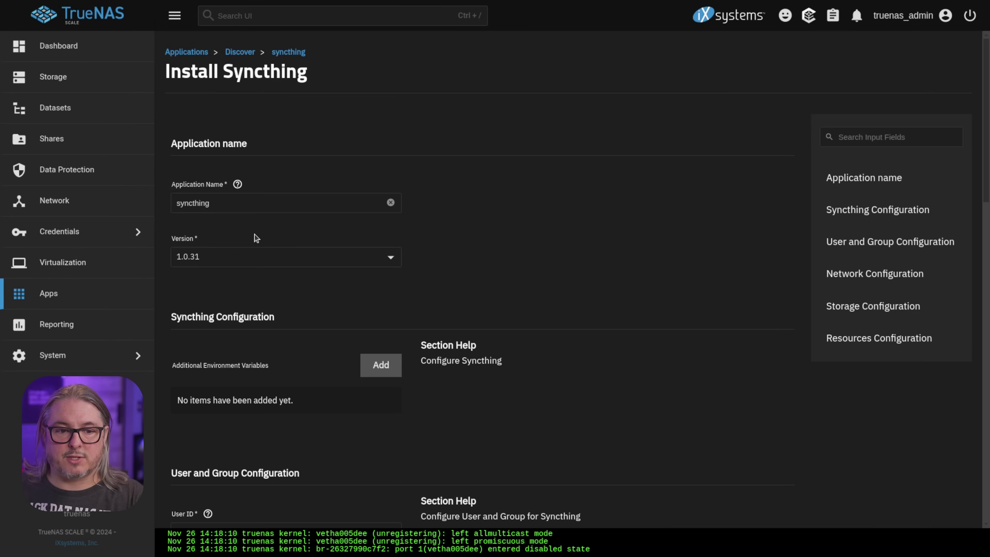
- Set Config Storage to Host Path /mnt/YouTubeDemo/Syncthing_Demo and install Syncthing
scroll(256, 238, down, 12)
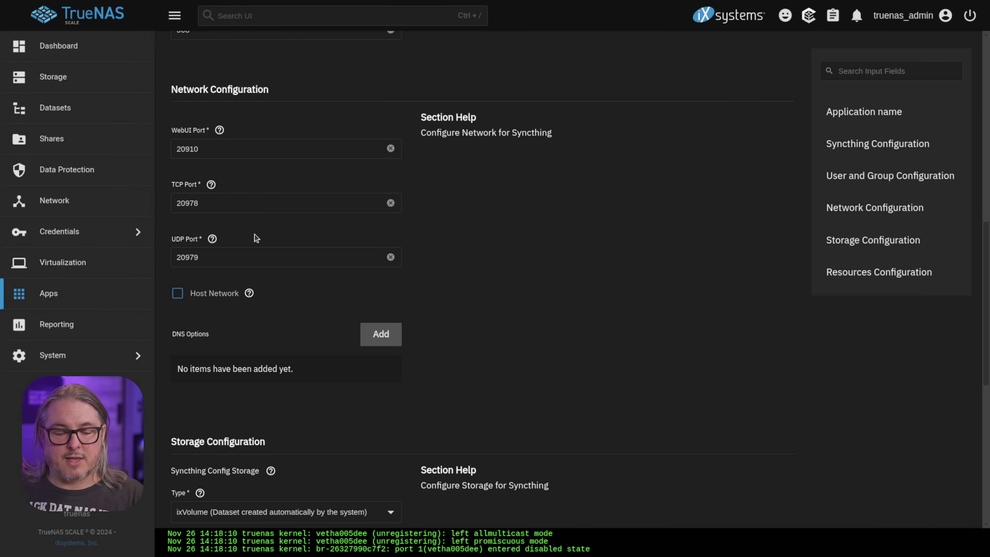
scroll(256, 238, down, 2)
scroll(256, 238, down, 6)
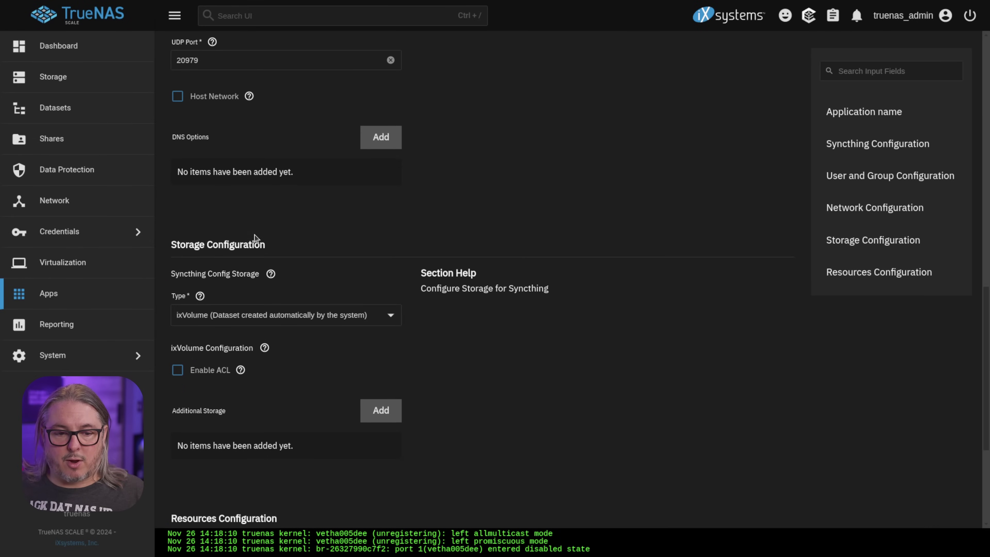
click(289, 265)
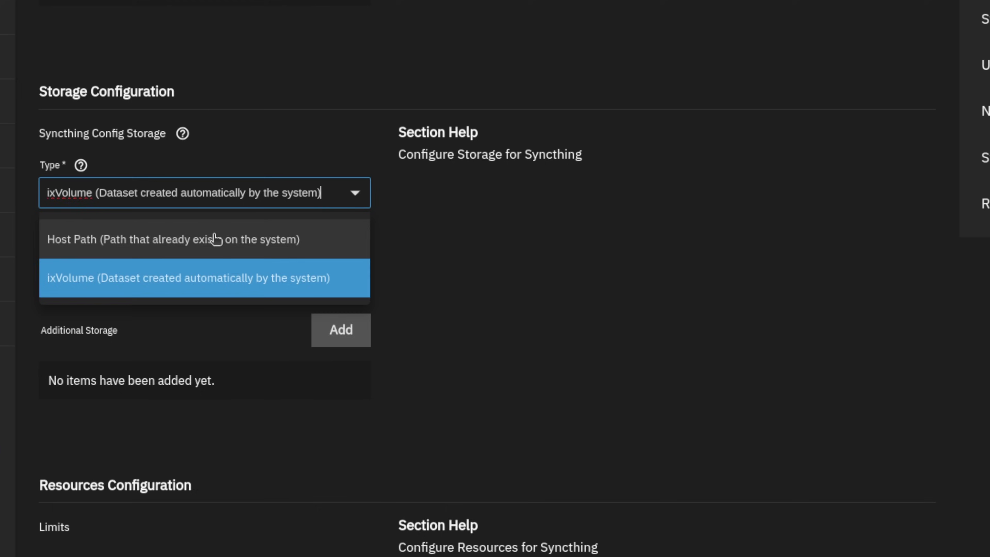
click(215, 240)
click(48, 386)
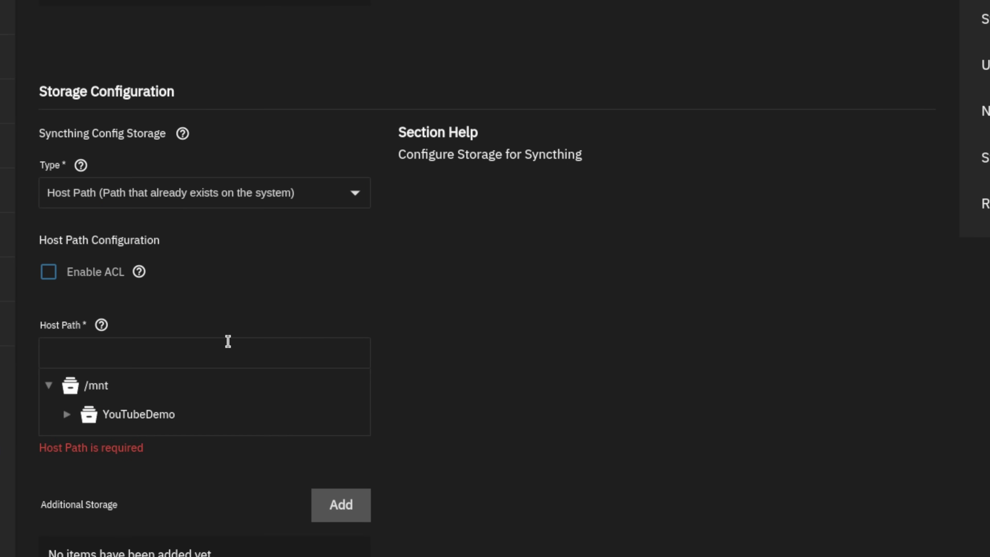
scroll(64, 255, down, 5)
click(67, 235)
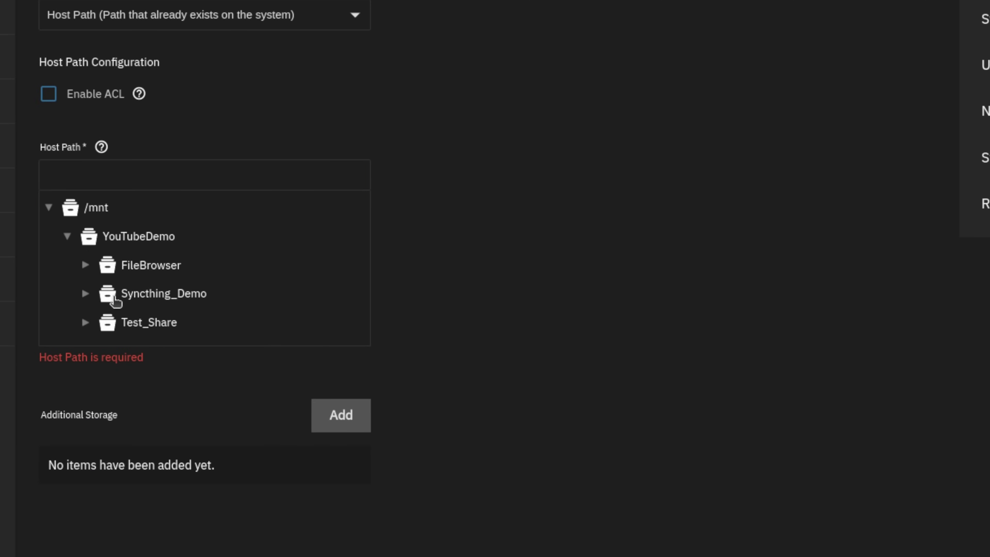
click(113, 298)
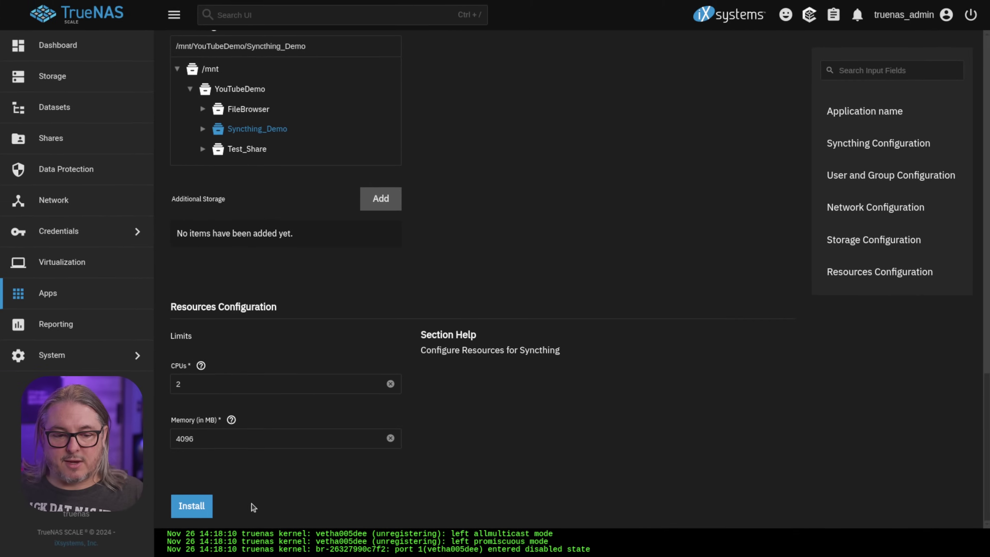
click(196, 511)
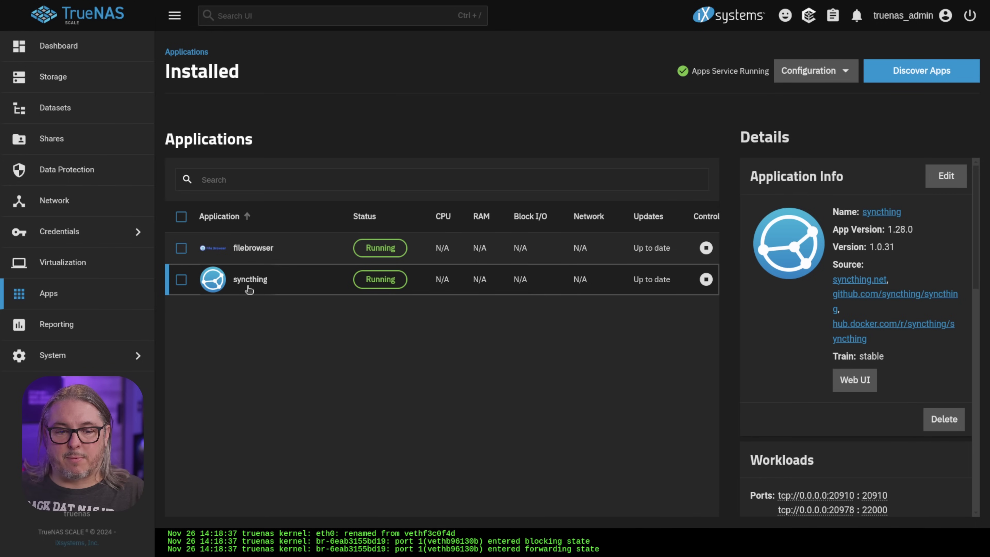
click(863, 380)
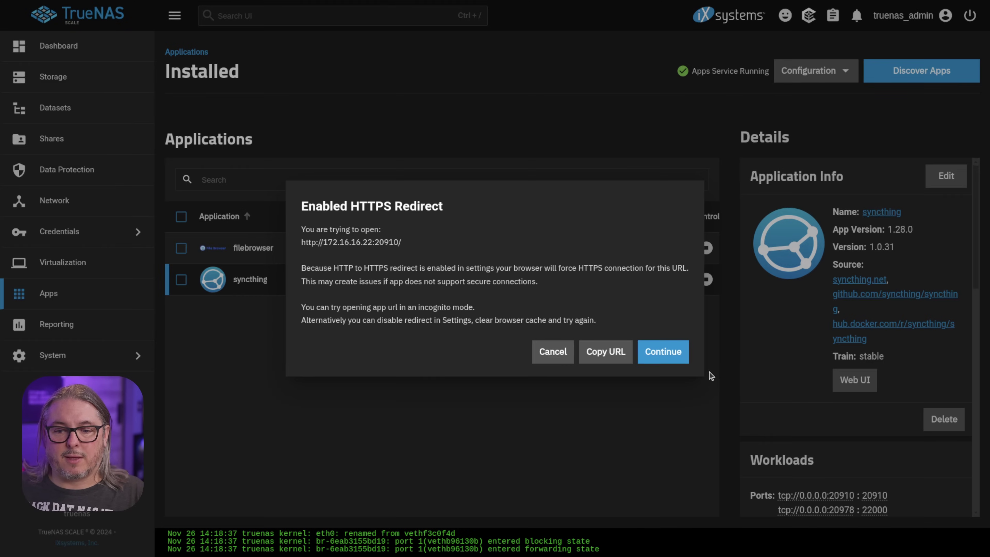
click(658, 356)
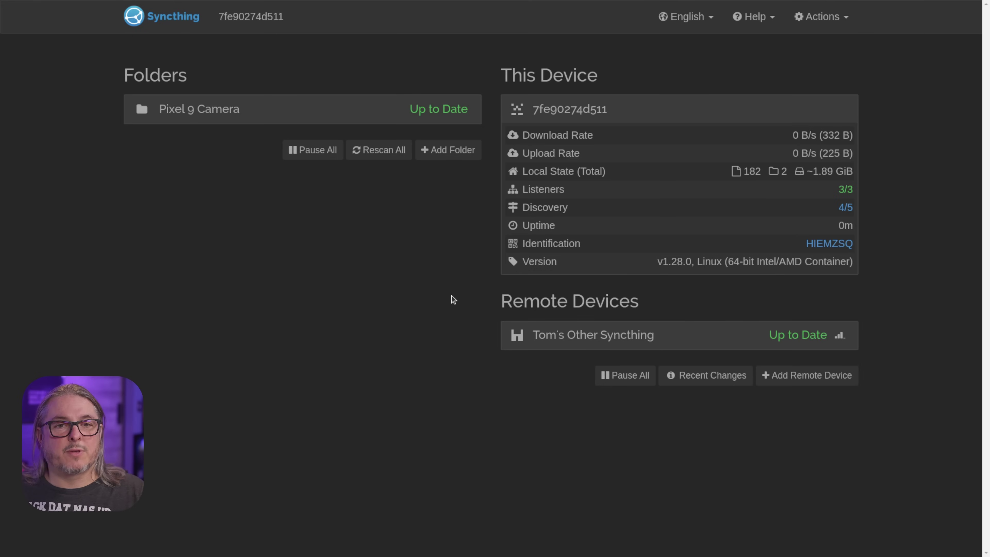
click(299, 108)
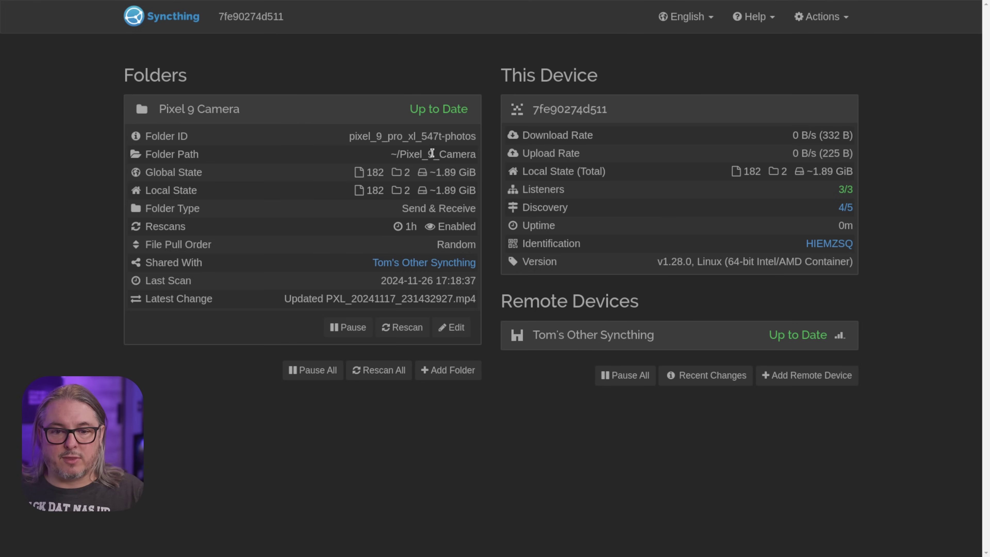
click(714, 327)
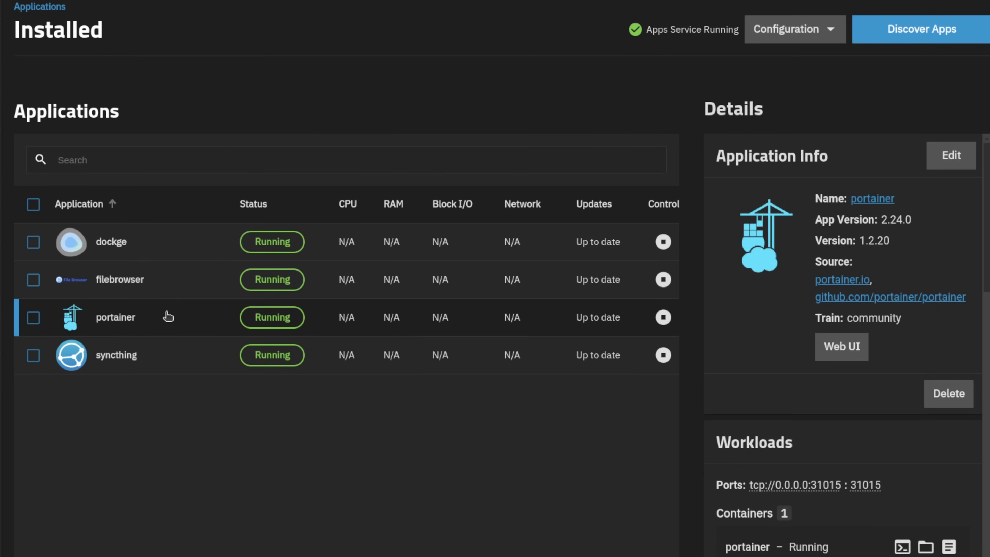
click(181, 254)
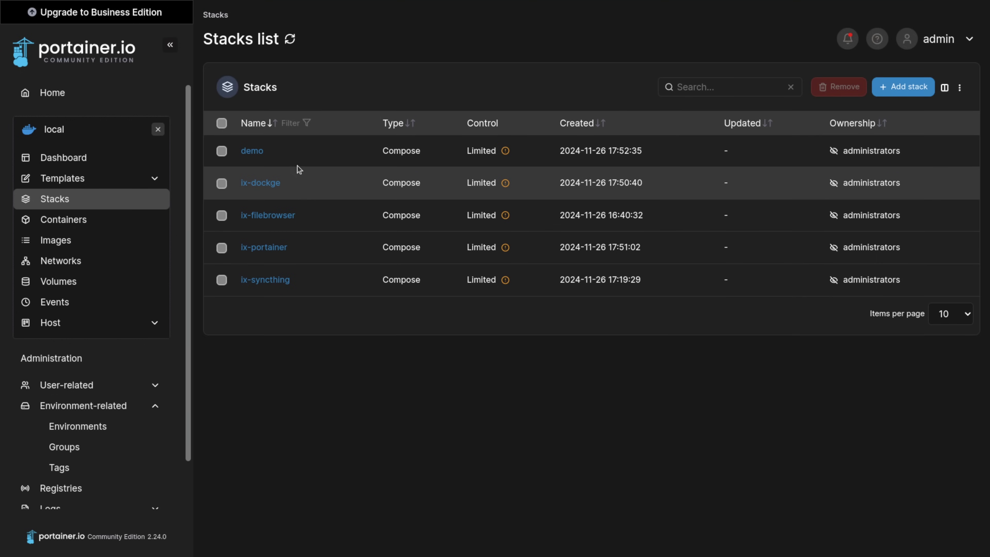
click(256, 156)
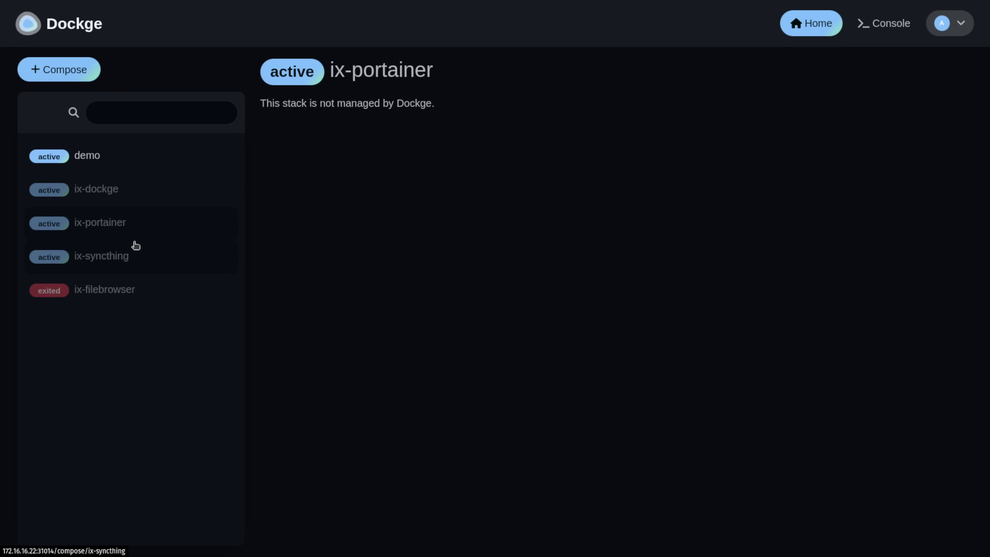
- Select the demo stack in Dockge and update it to re-pull the netdata image
click(130, 250)
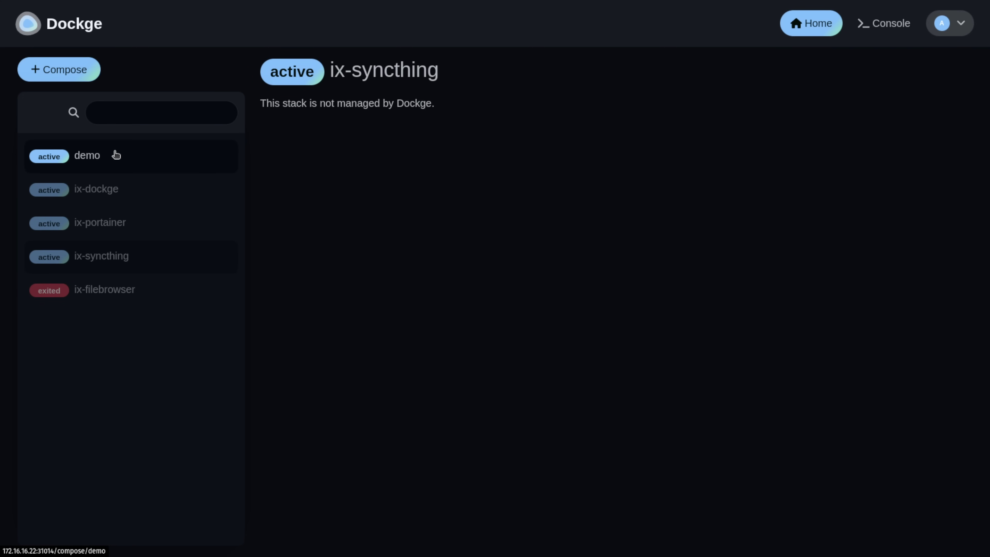
click(116, 156)
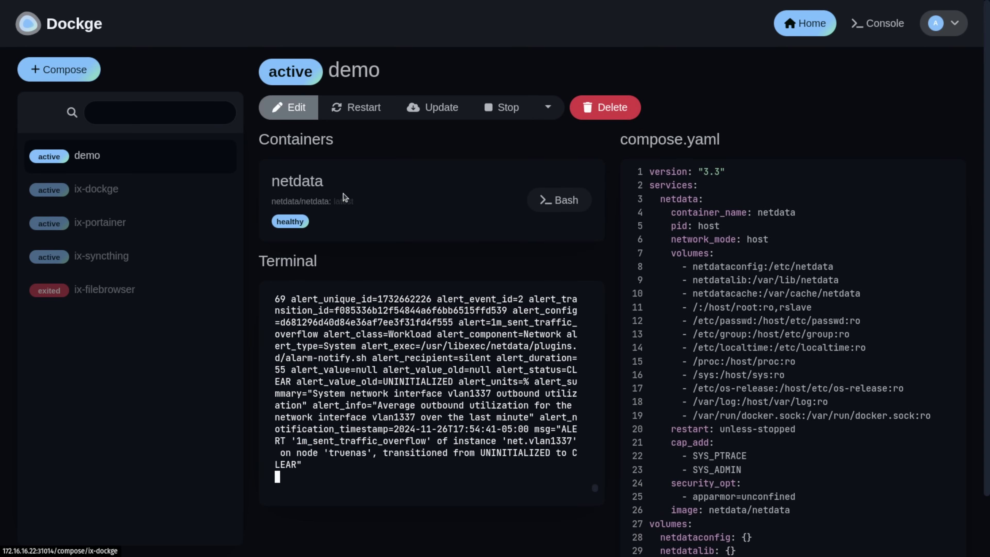
click(418, 111)
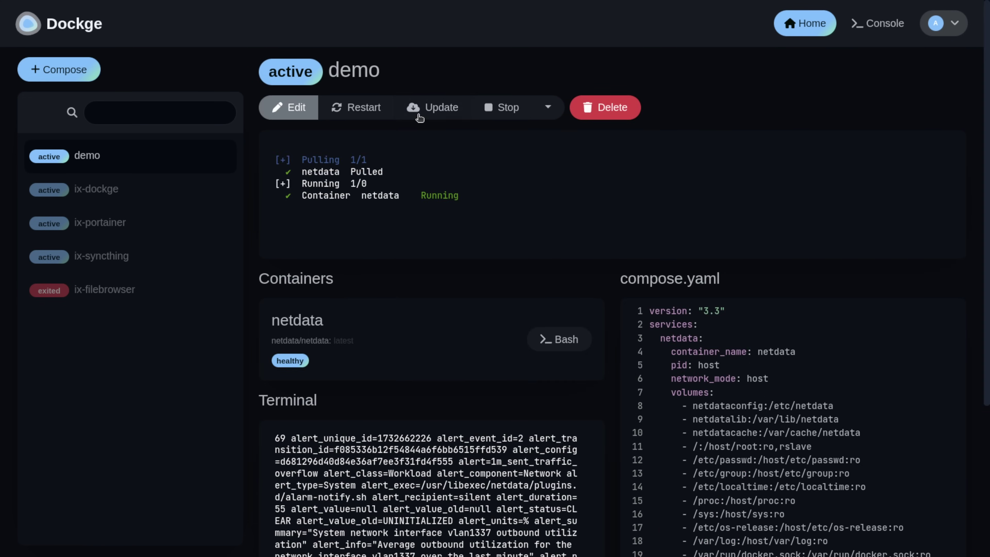